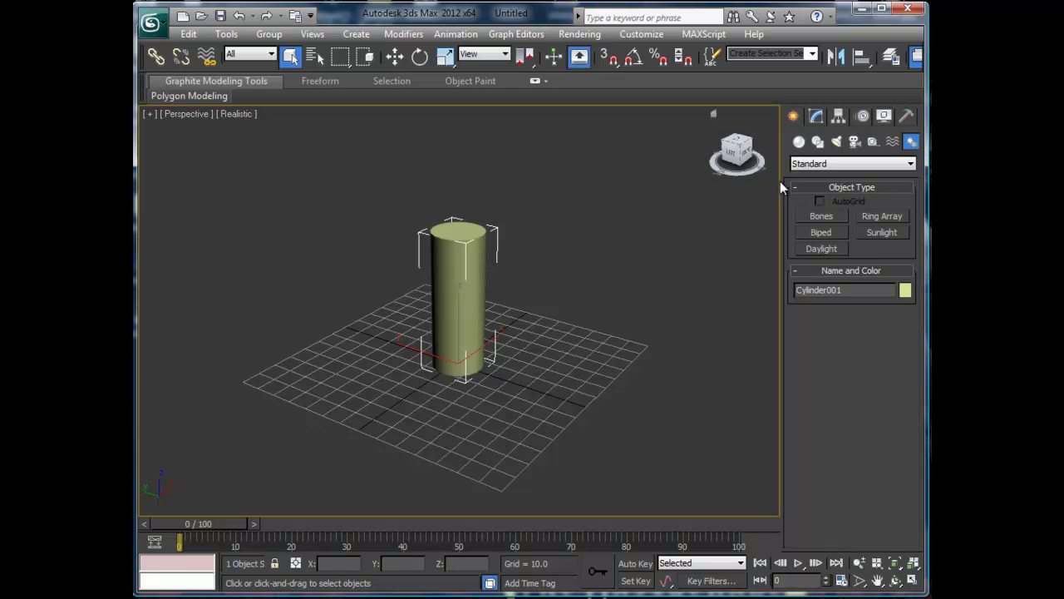
Step: Make the cylinder see-through and hide the home grid so the bones inside can be seen
key(alt+x)
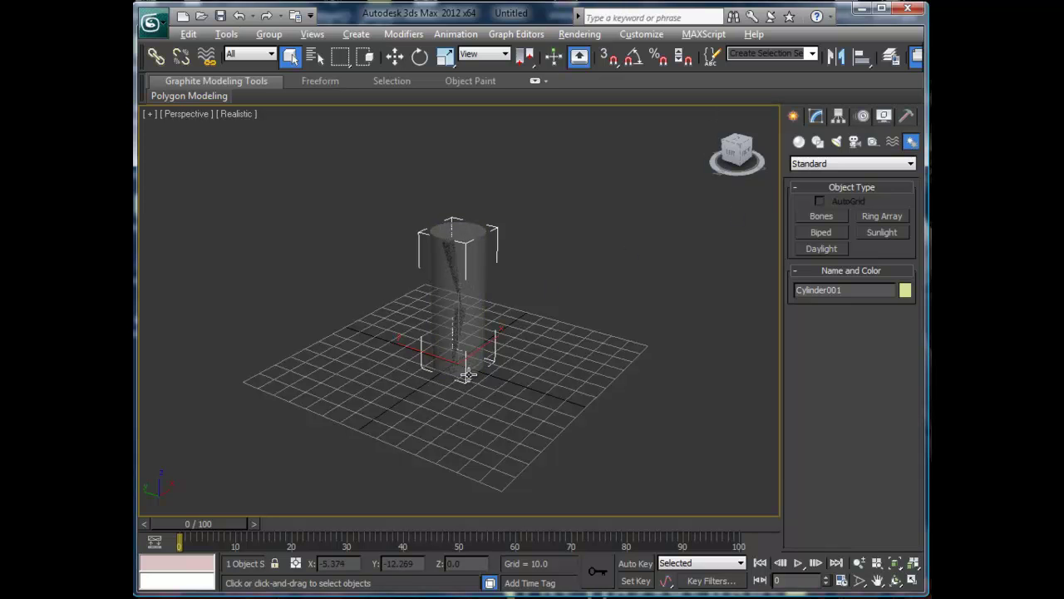
mouse_move(469, 375)
alt+middle_down()
mouse_move(488, 355)
mouse_move(475, 357)
alt+middle_up()
scroll(475, 358, up, 4)
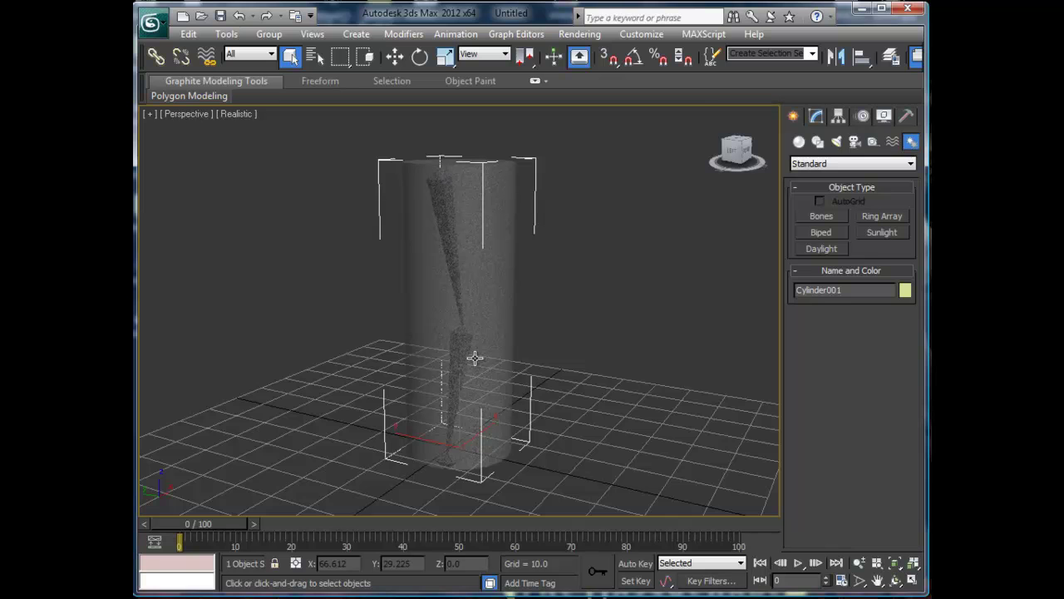
key(g)
mouse_move(492, 400)
alt+middle_down()
mouse_move(544, 390)
mouse_move(433, 404)
mouse_move(449, 397)
alt+middle_up()
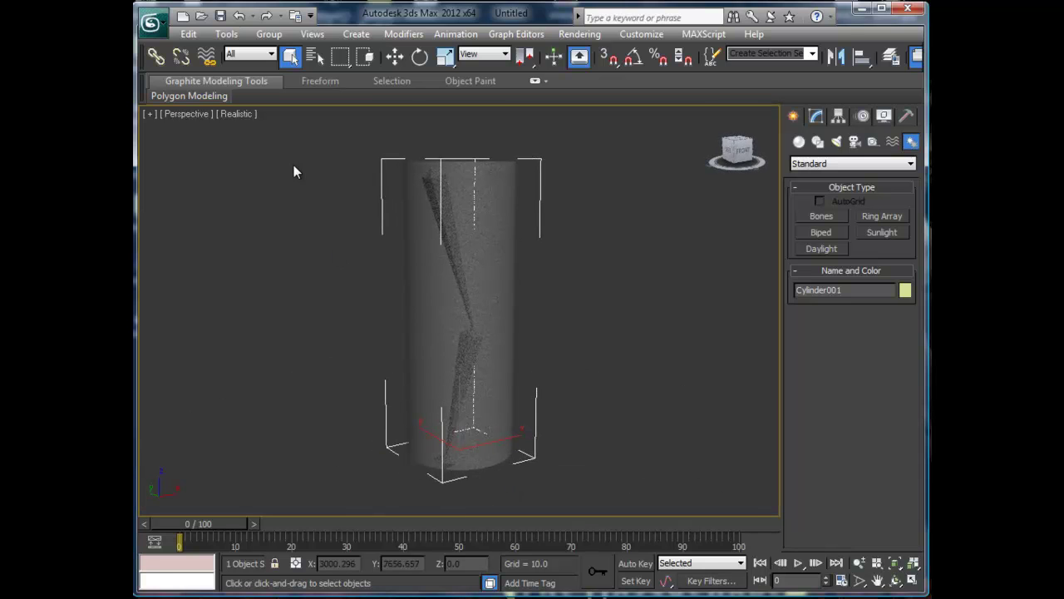
Step: Set the Perspective viewport's visual style to Shaded
click(237, 114)
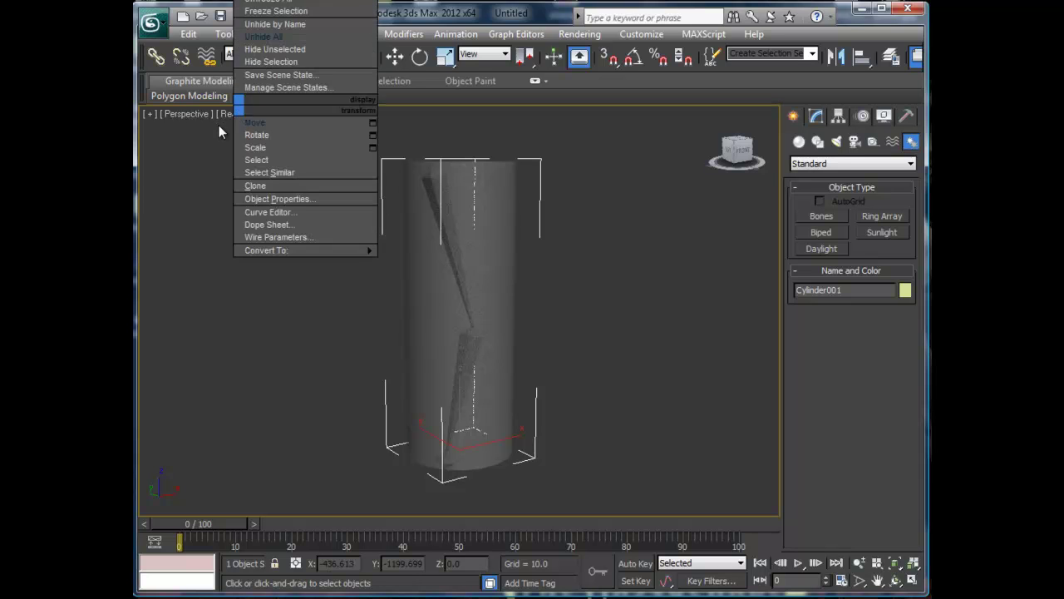
click(228, 114)
click(230, 115)
click(264, 146)
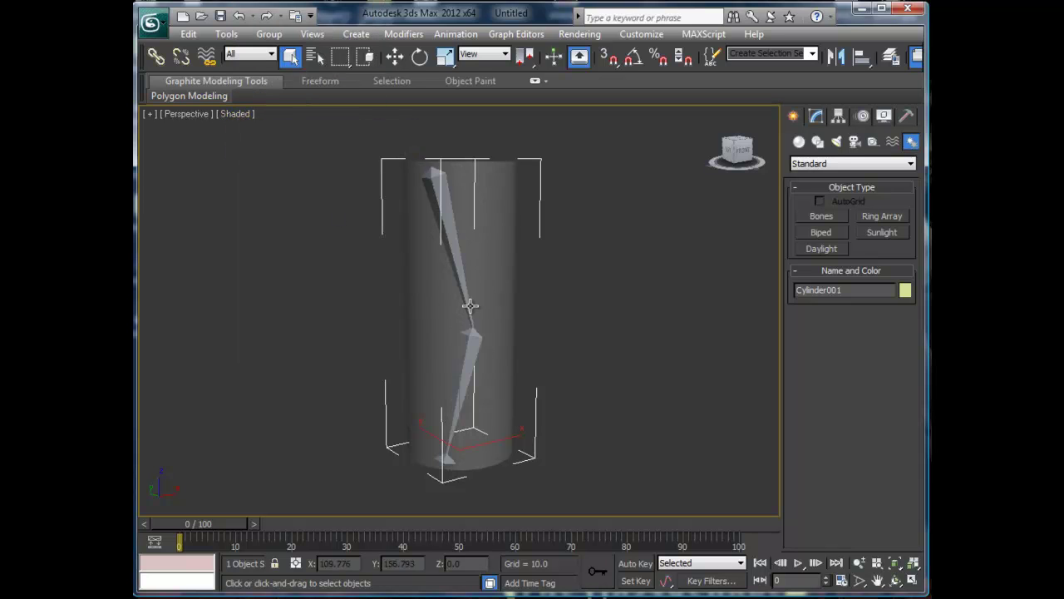
alt+middle_drag(478, 380, 430, 423)
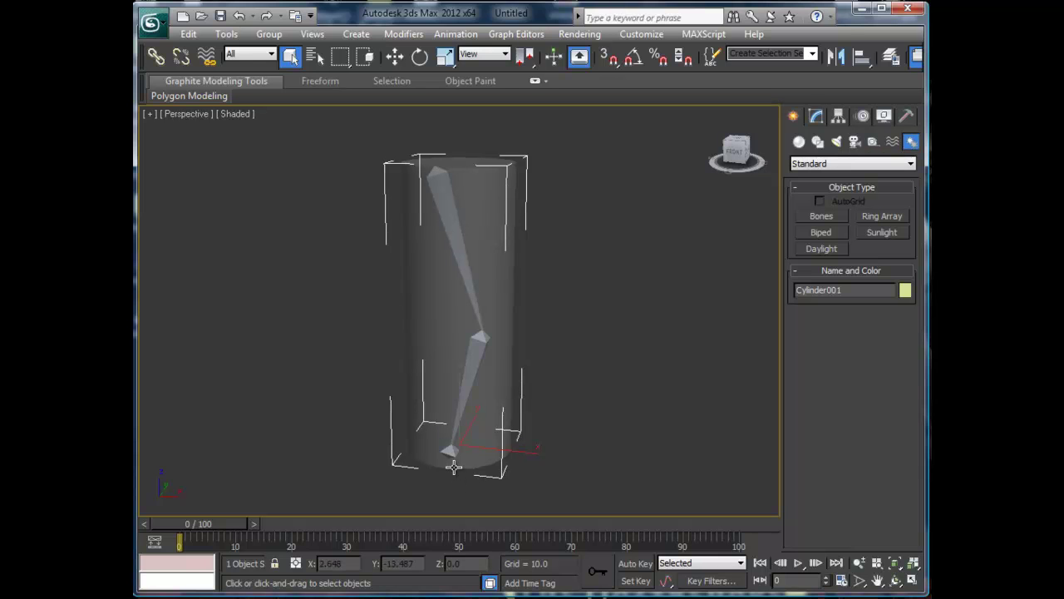
Step: Apply an IK Limb Solver from the uppermost bone to the small end bone at the cylinder's base
right_click(461, 241)
click(447, 215)
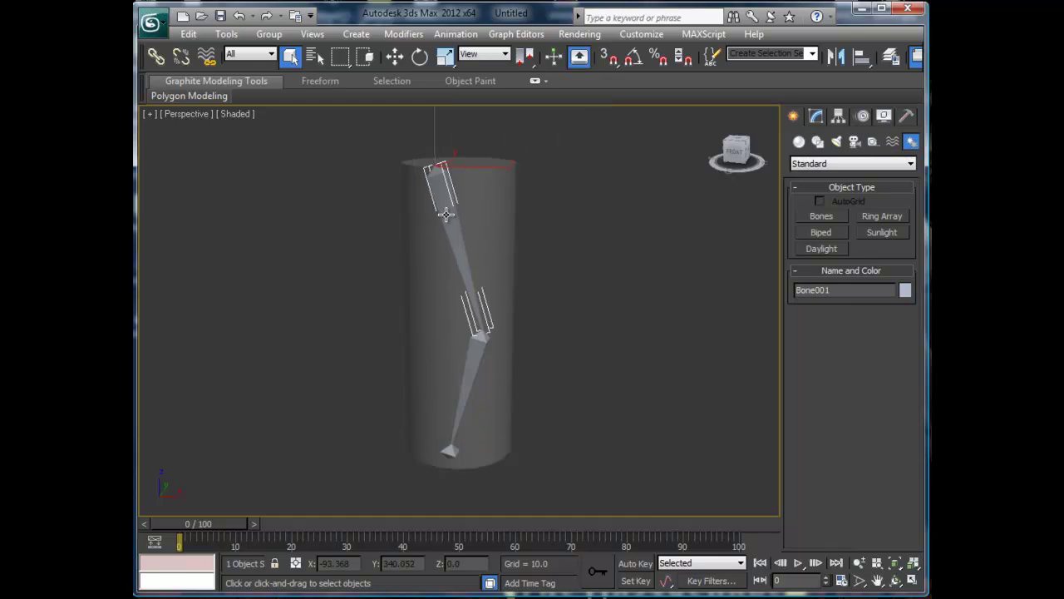
click(453, 33)
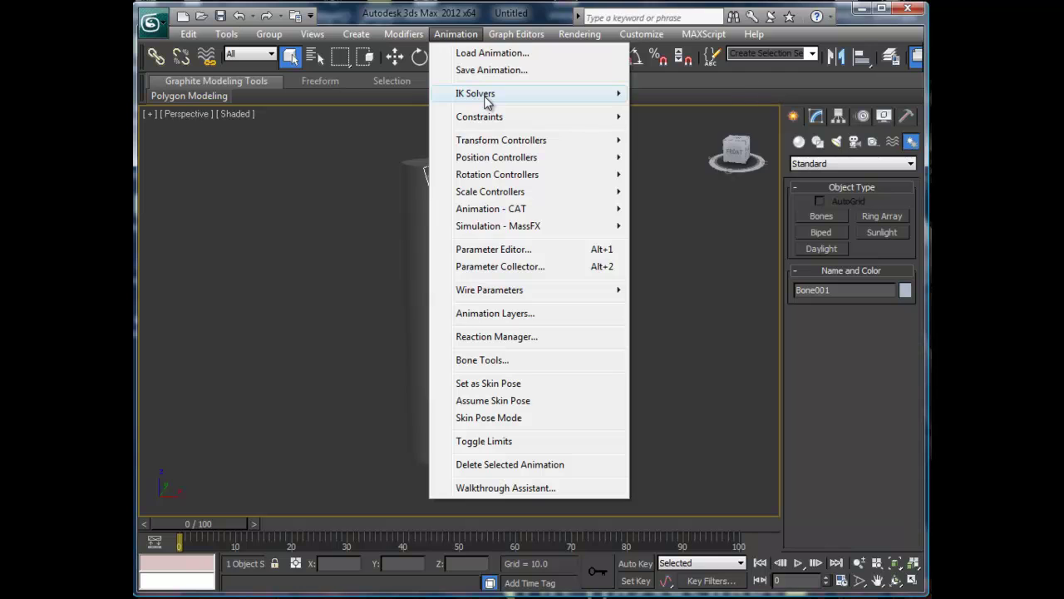
mouse_move(487, 100)
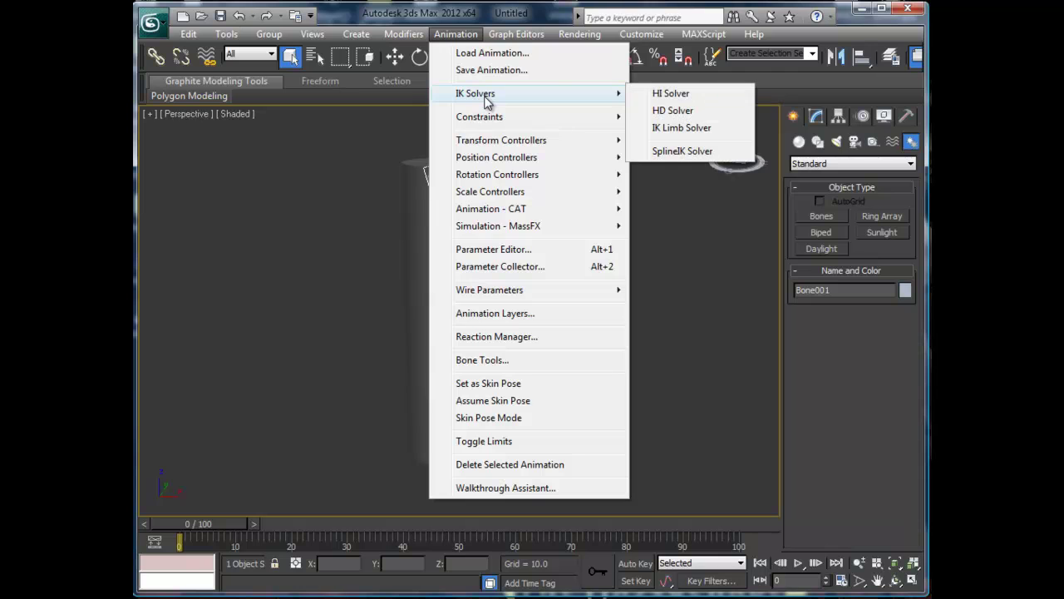
click(670, 127)
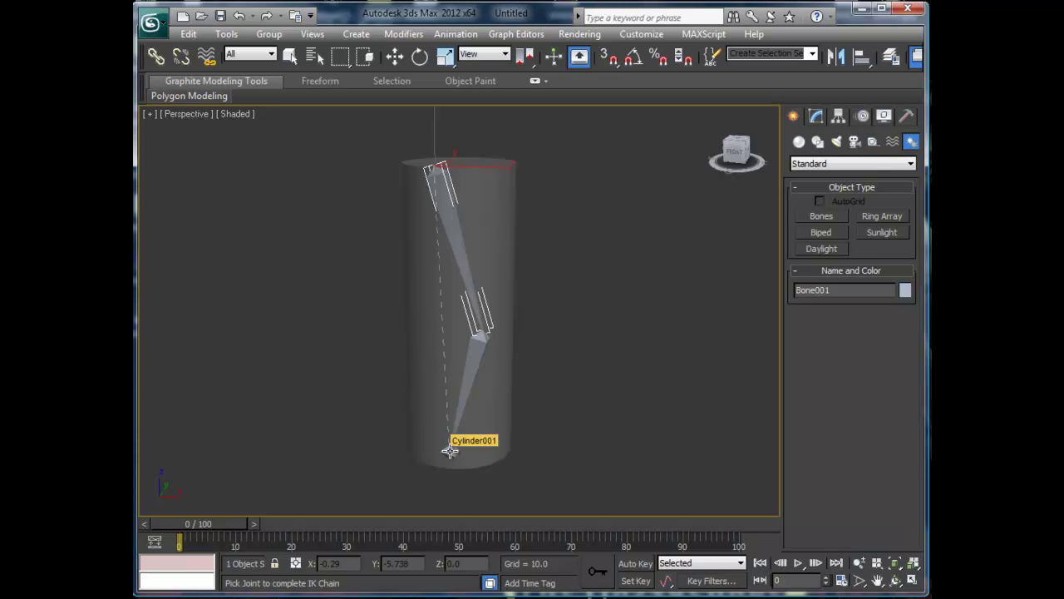
alt+middle_drag(450, 450, 460, 414)
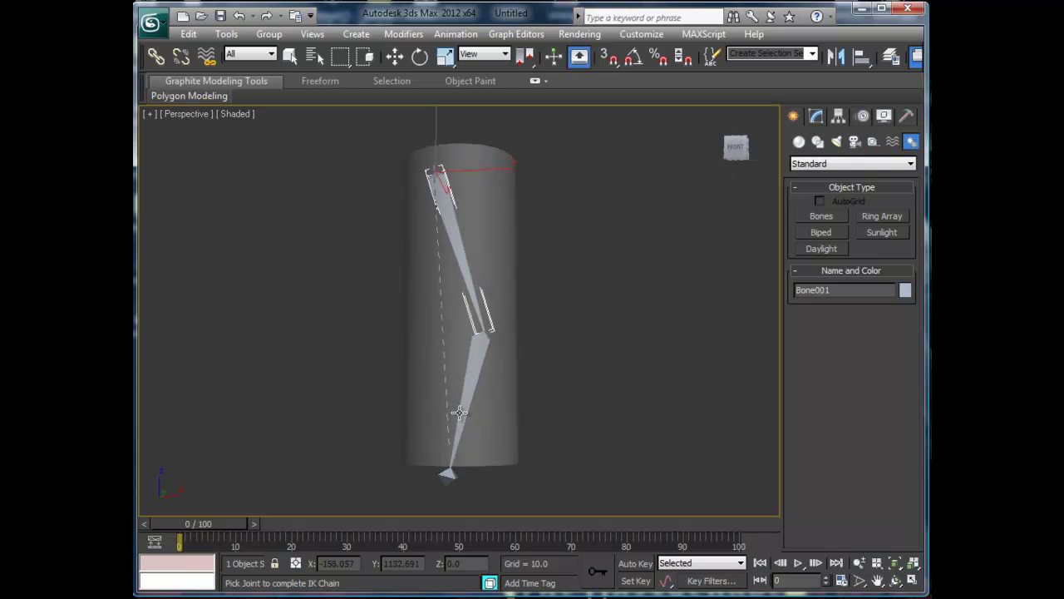
click(449, 476)
Step: Add a Skin modifier to the cylinder
alt+middle_drag(492, 352, 477, 255)
click(491, 235)
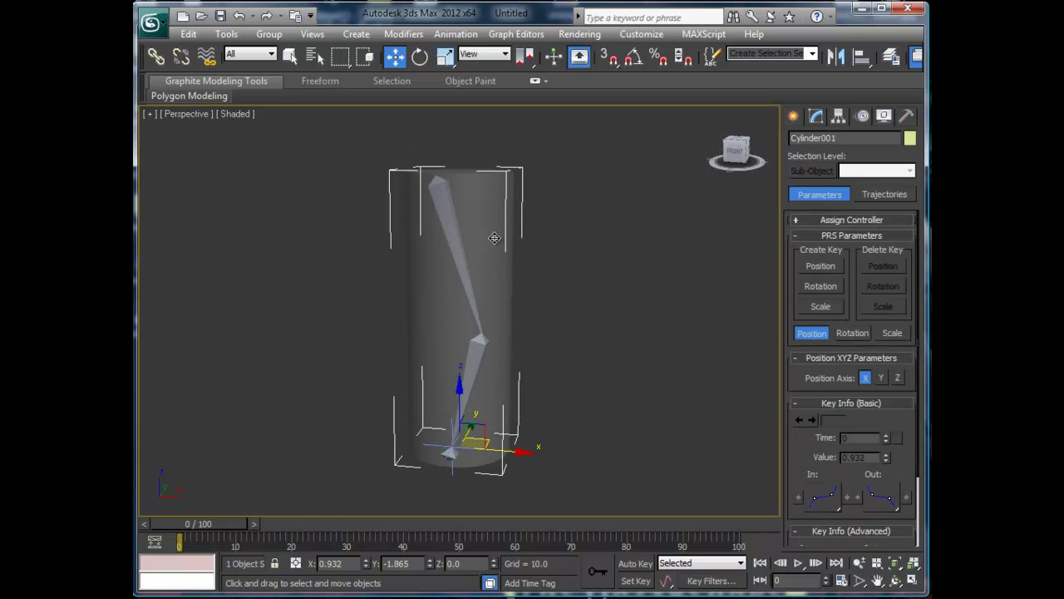
click(817, 116)
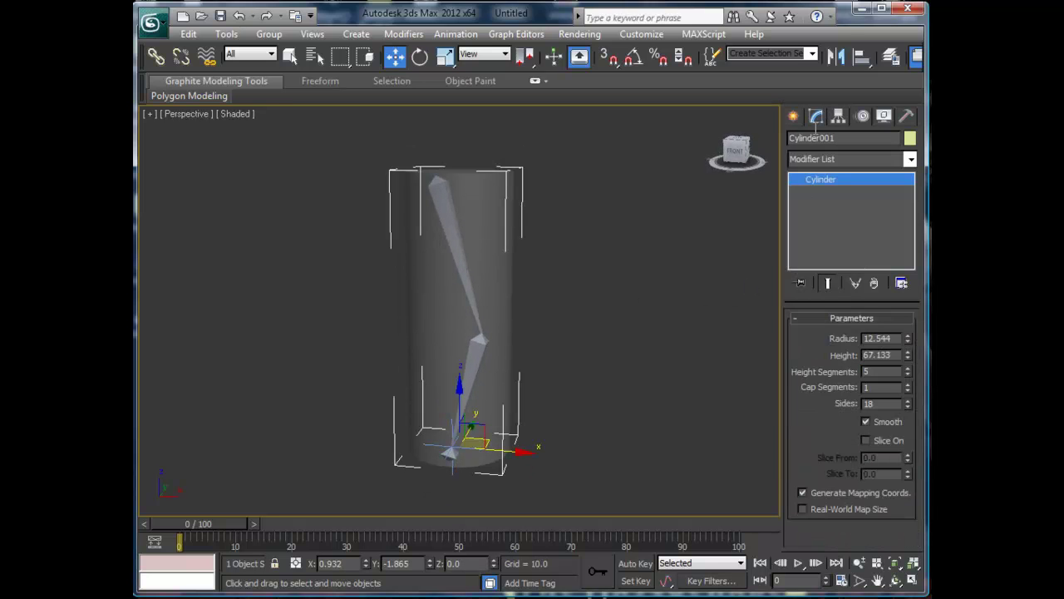
click(910, 160)
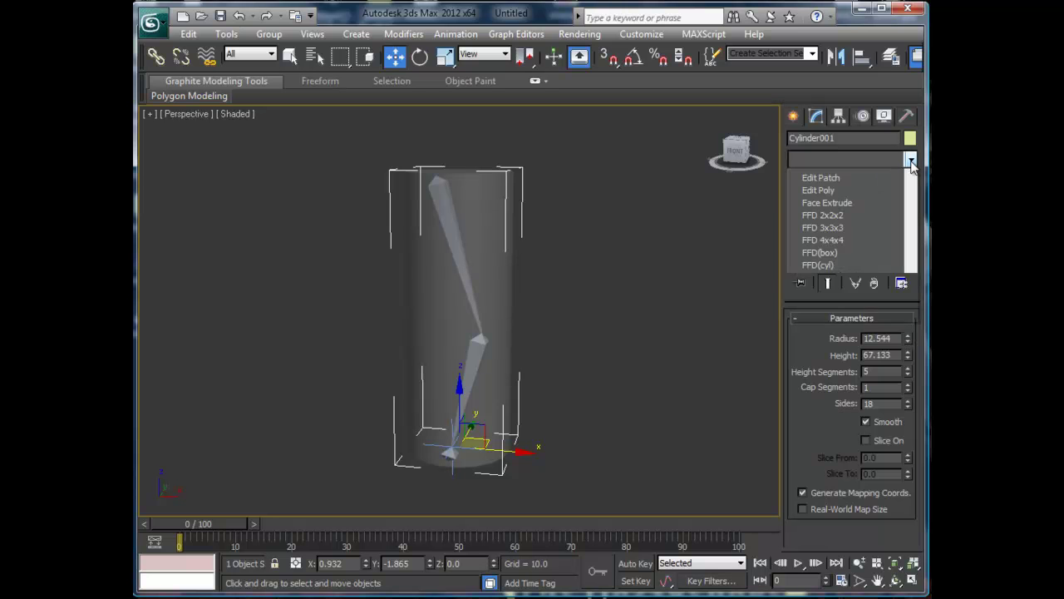
drag(914, 204, 930, 539)
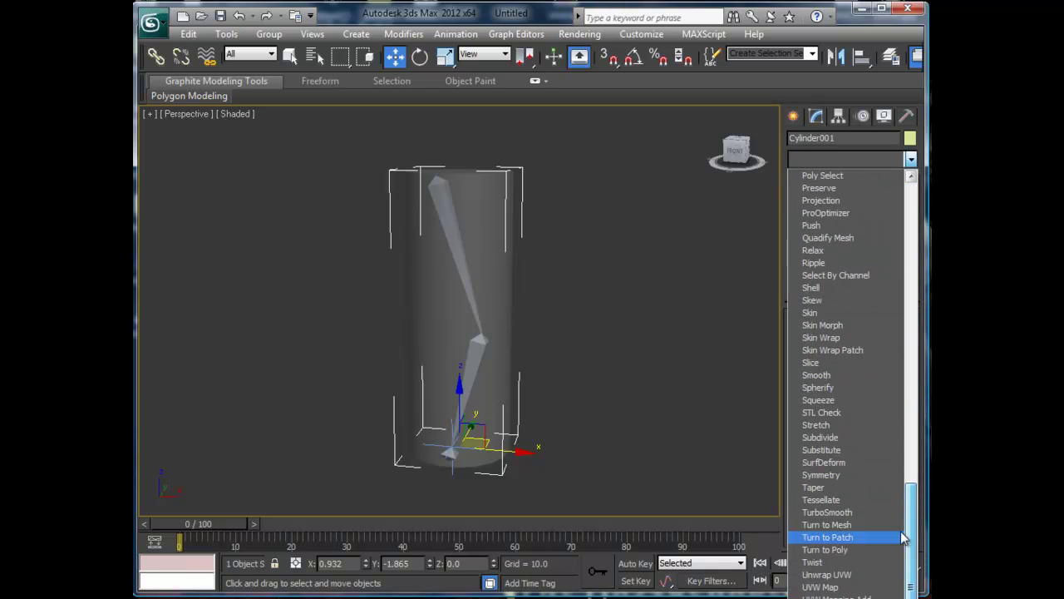
click(856, 313)
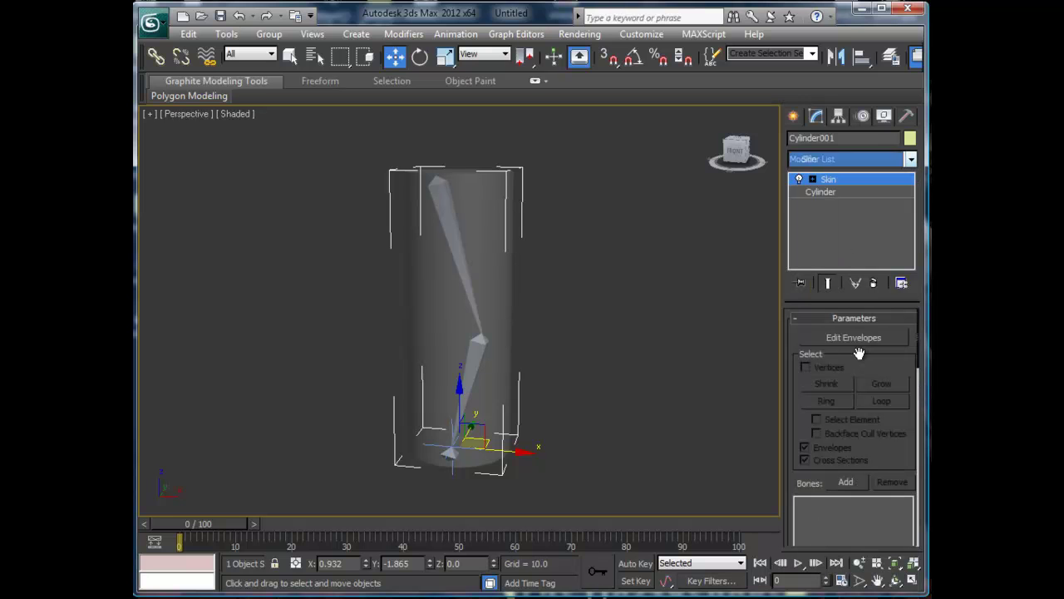
Step: Add Bone001, Bone002 and Bone003 to the cylinder's Skin modifier
click(845, 482)
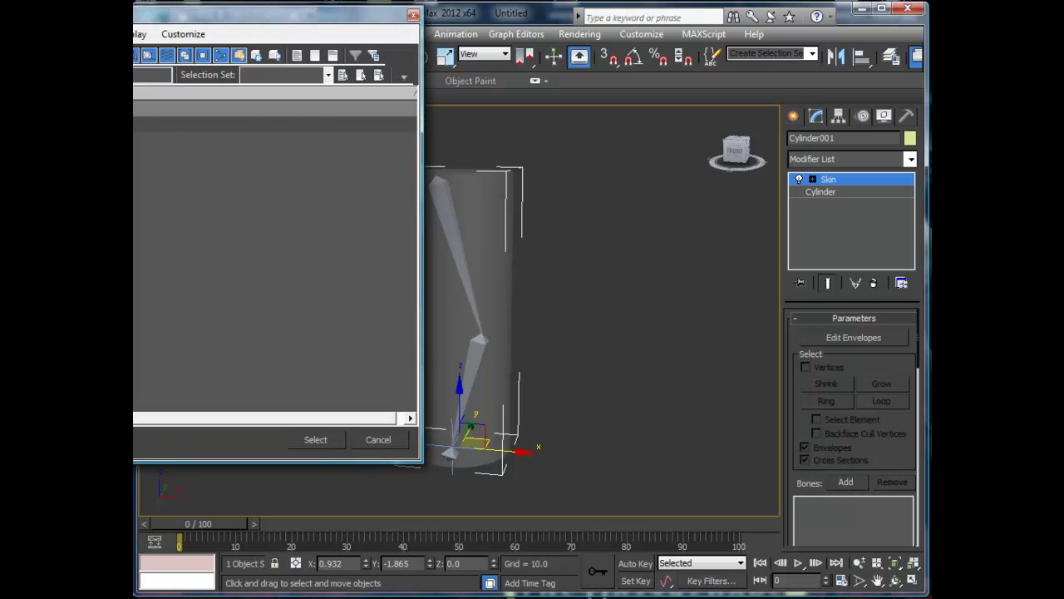
drag(127, 109, 131, 151)
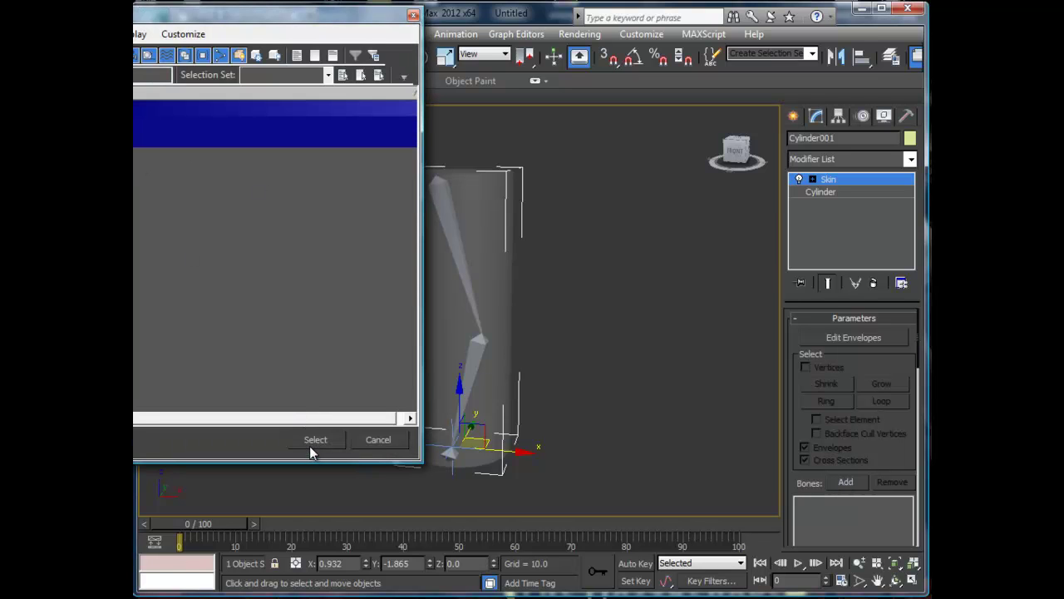
click(337, 438)
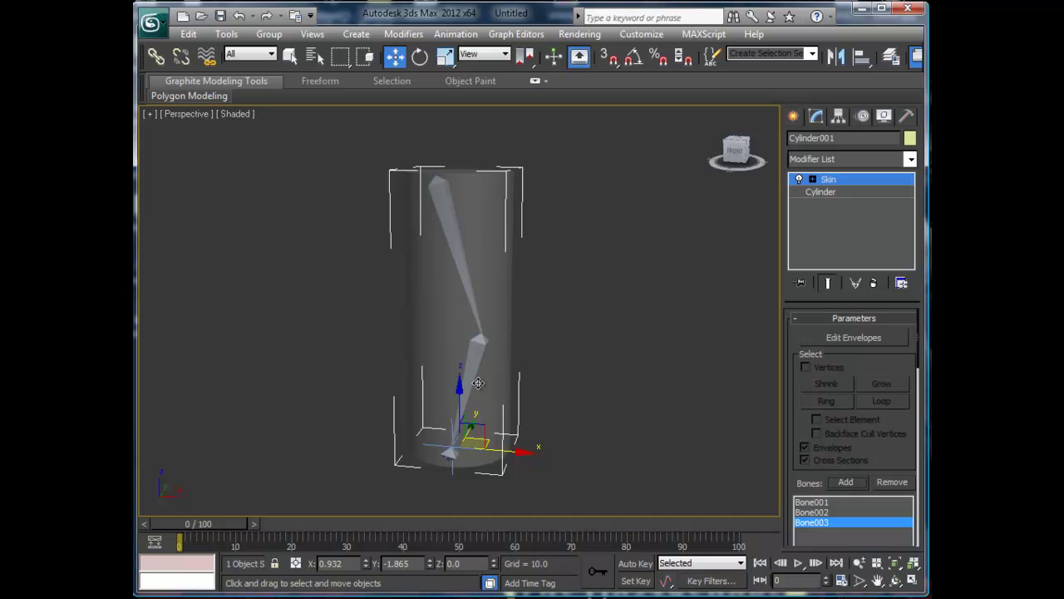
Step: Move the IK chain's goal upward to test how the skinned cylinder deforms, and undo the move
click(450, 458)
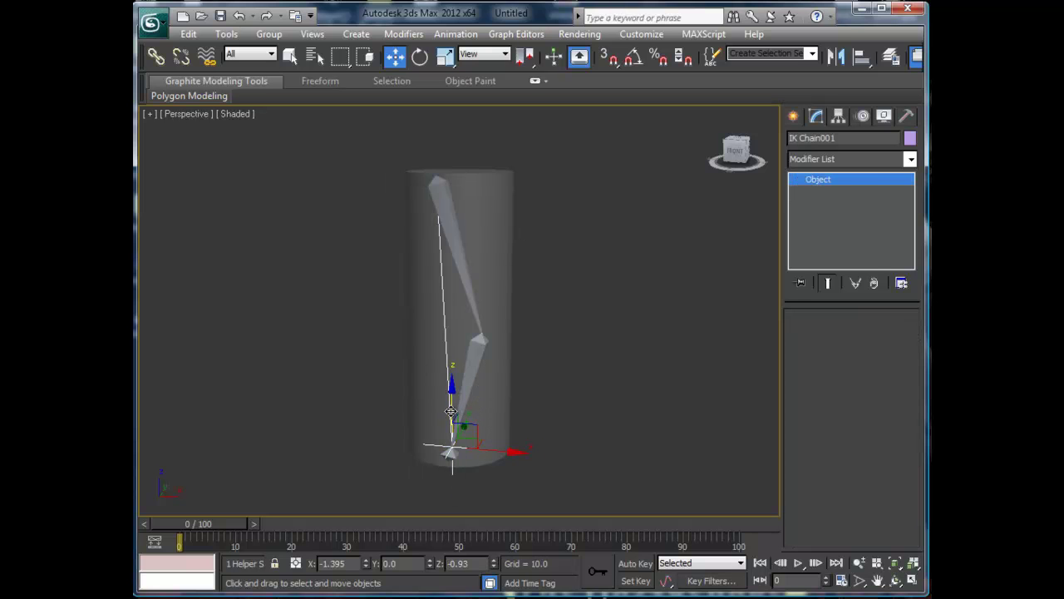
drag(451, 397, 456, 369)
key(ctrl+z)
Step: Open the cylinder's Skin envelopes for editing and enlarge Bone001's outer envelope at both ends beyond the cylinder's wall
click(490, 288)
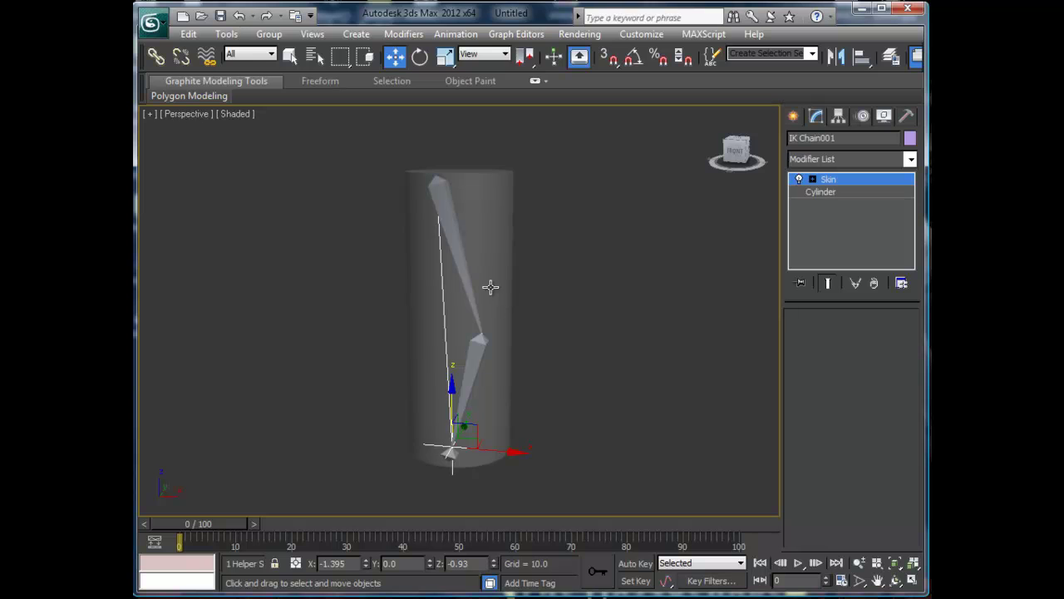
click(813, 180)
click(841, 192)
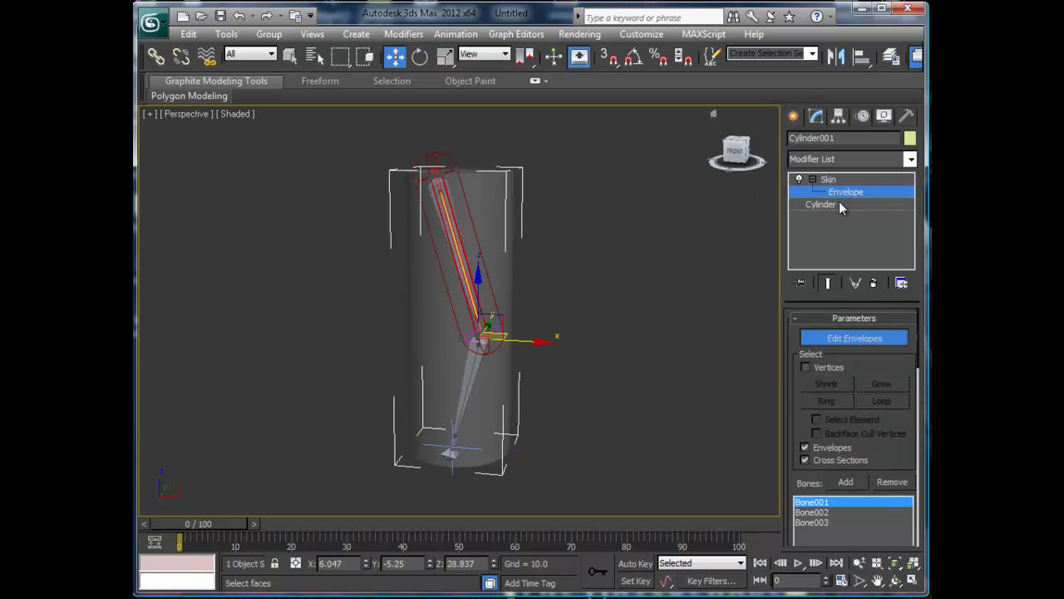
alt+middle_drag(480, 301, 504, 294)
click(449, 173)
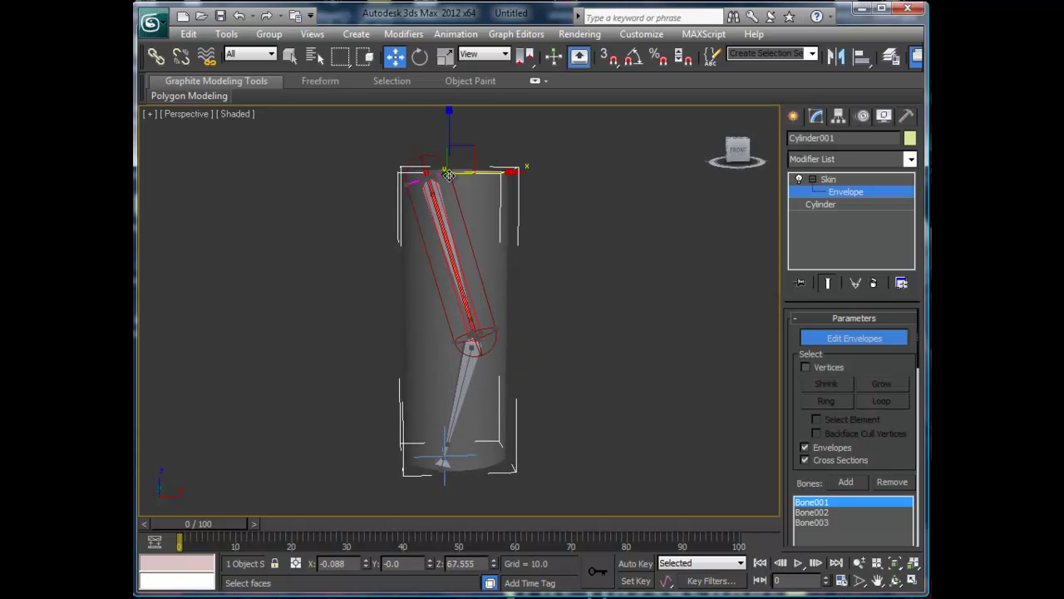
drag(473, 155, 547, 151)
drag(491, 333, 551, 320)
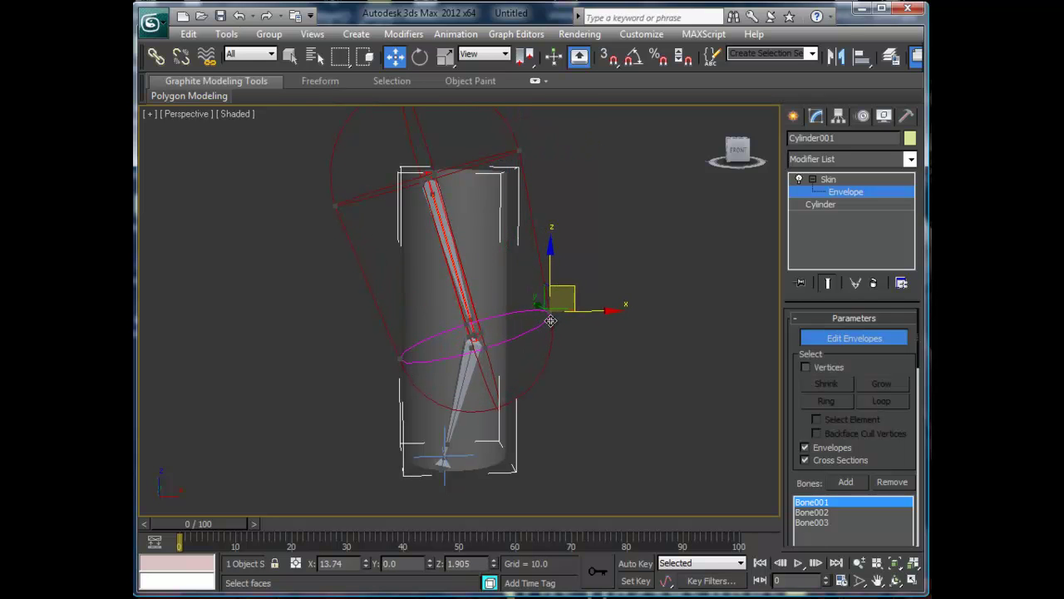
Step: Enlarge Bone001's inner envelope at both ends beyond the cylinder's wall, enabling vertex selection and the edged-faces display
click(482, 332)
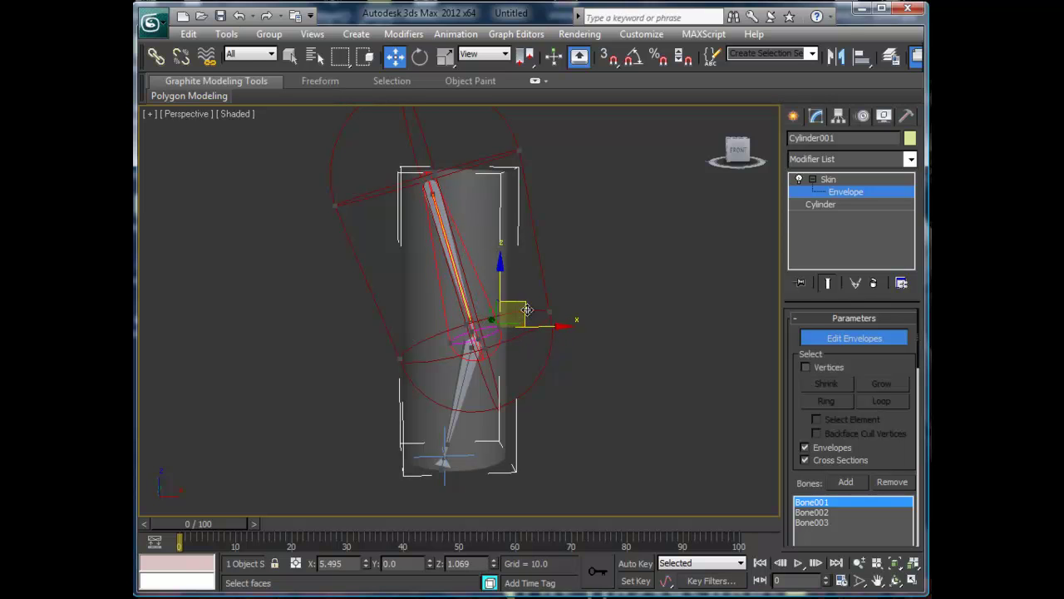
drag(528, 309, 639, 339)
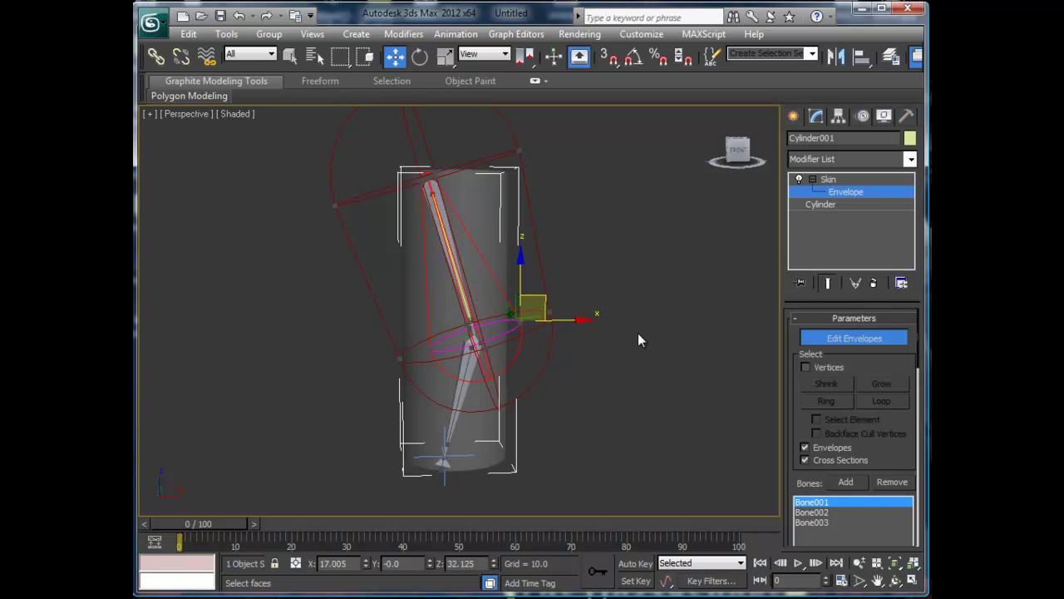
click(806, 367)
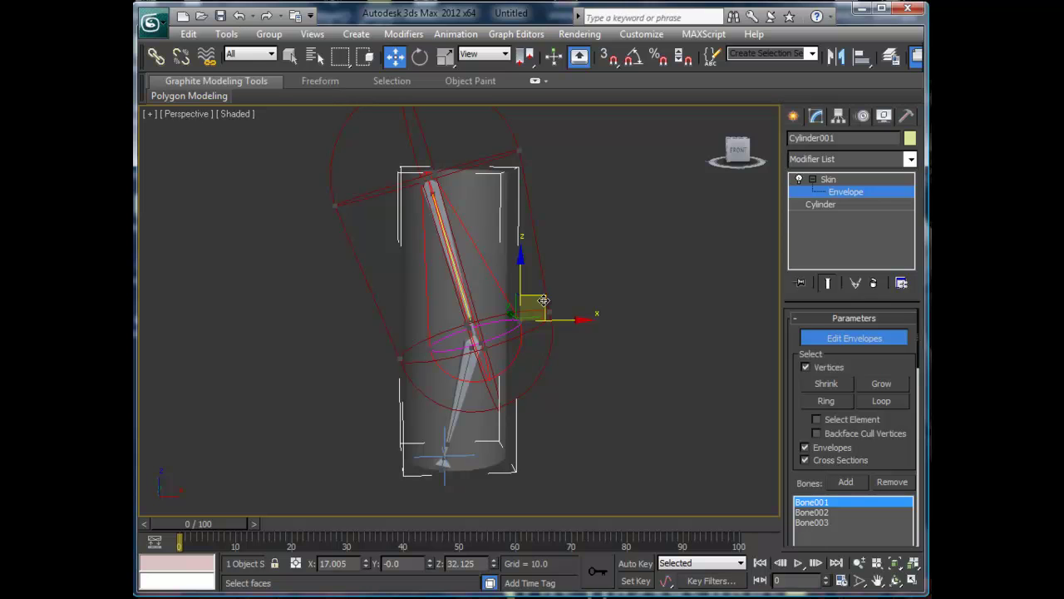
key(F4)
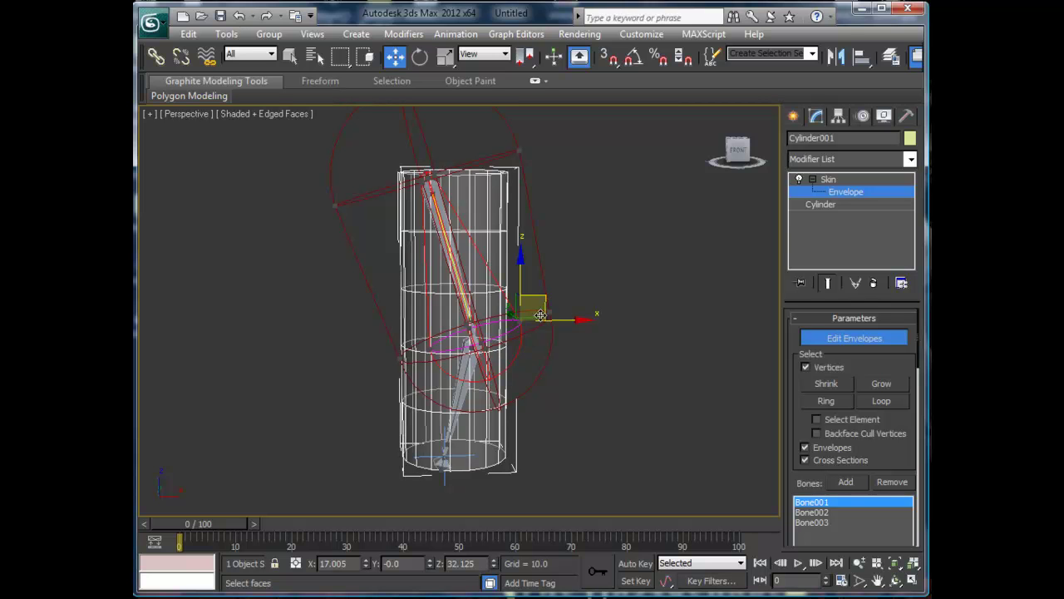
drag(548, 300, 581, 290)
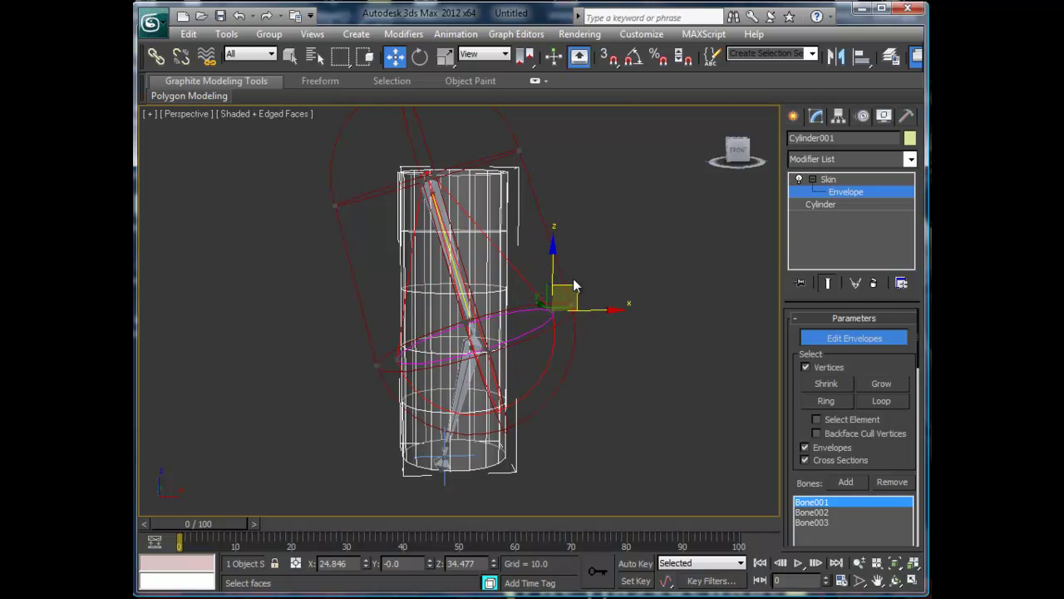
click(433, 173)
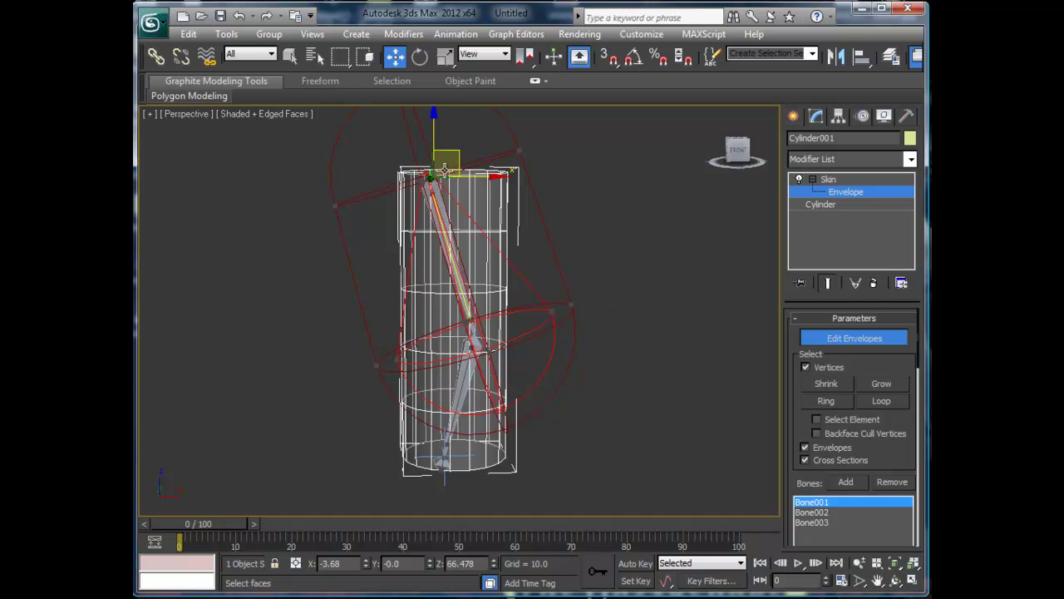
drag(458, 152, 540, 135)
Step: Enlarge Bone002's inner envelope at its upper end until it surrounds the middle of the cylinder
middle_drag(454, 374, 456, 368)
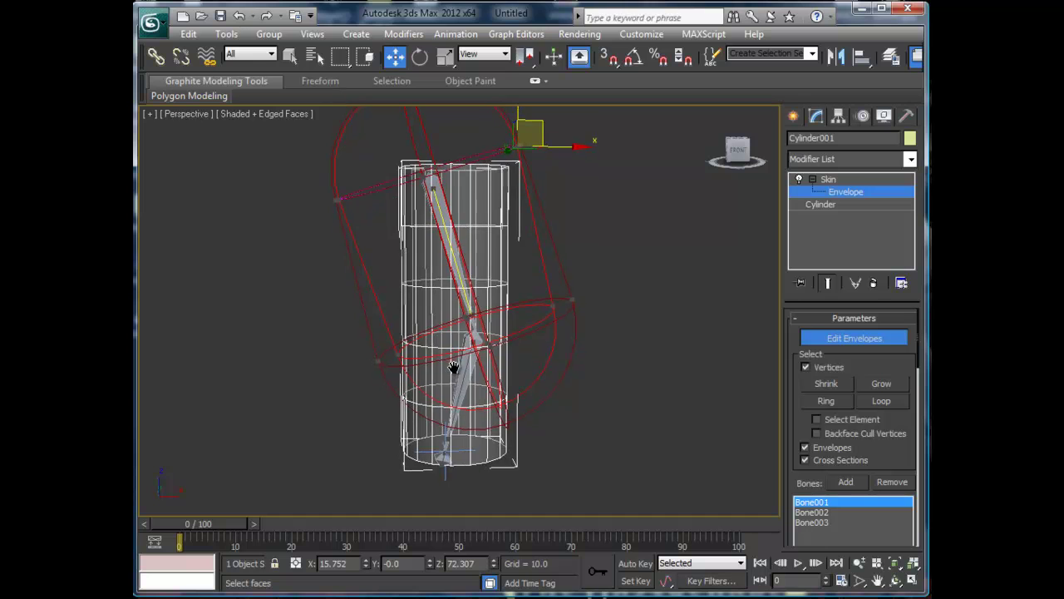
click(462, 387)
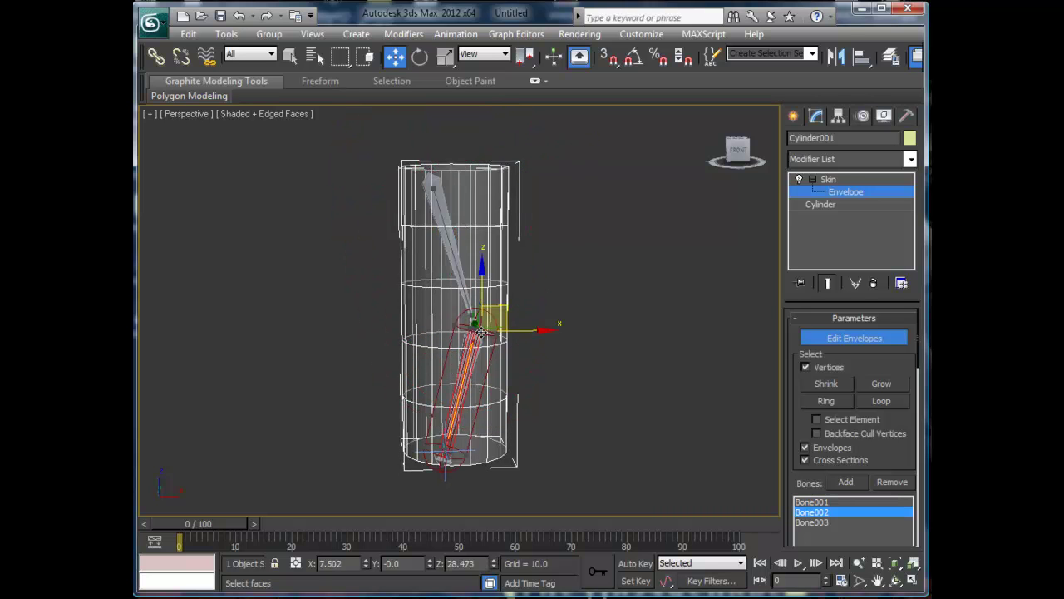
drag(482, 332, 541, 344)
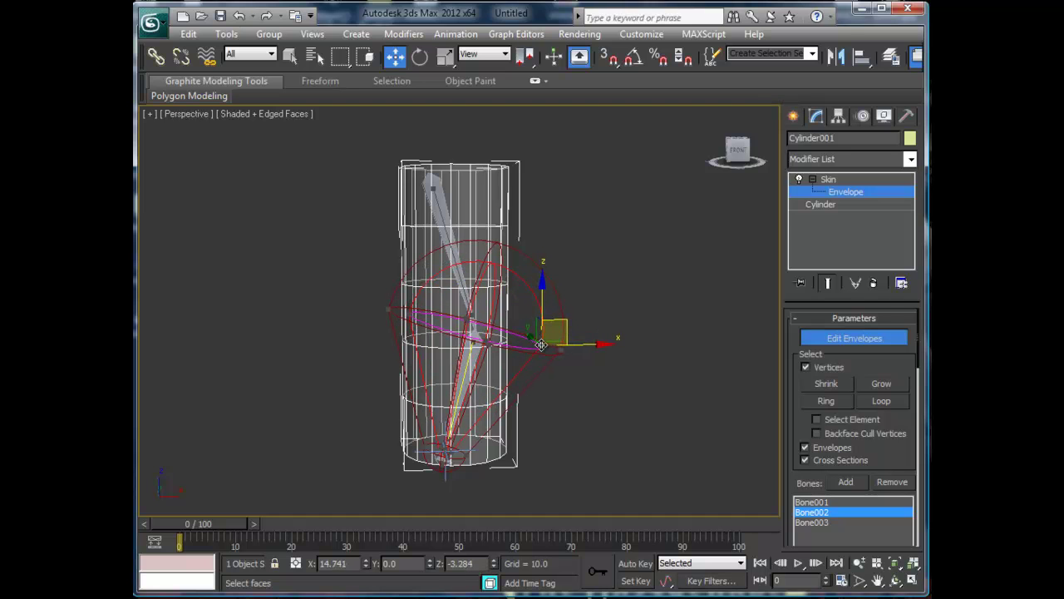
Step: Enlarge Bone002's inner envelope at its lower end until it surrounds the base of the cylinder
click(446, 450)
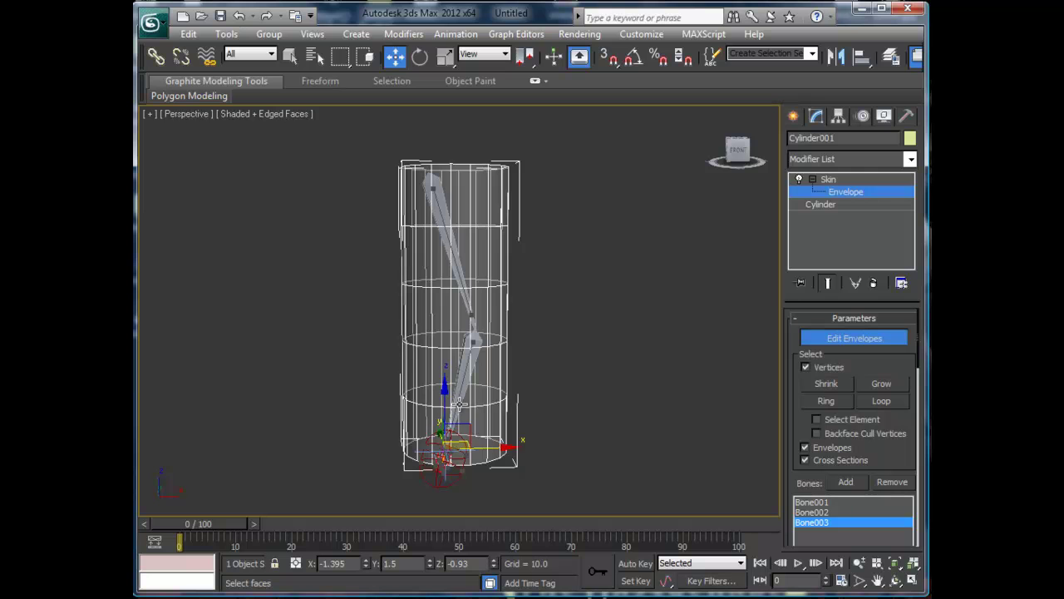
click(448, 454)
alt+middle_drag(452, 445, 456, 428)
middle_drag(459, 507, 456, 427)
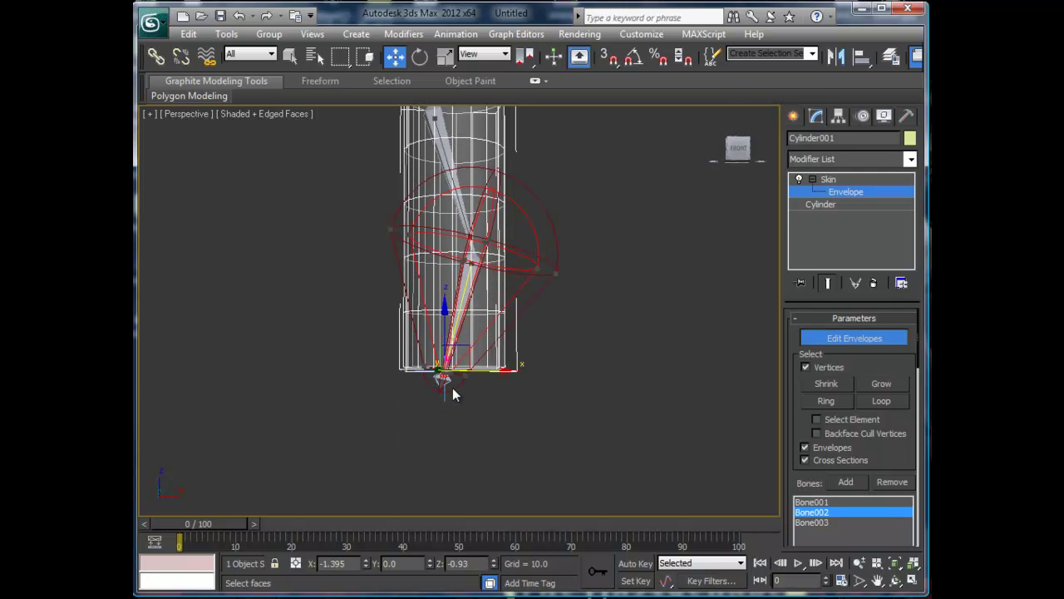
scroll(452, 388, up, 5)
middle_drag(453, 389, 455, 383)
scroll(454, 384, down, 3)
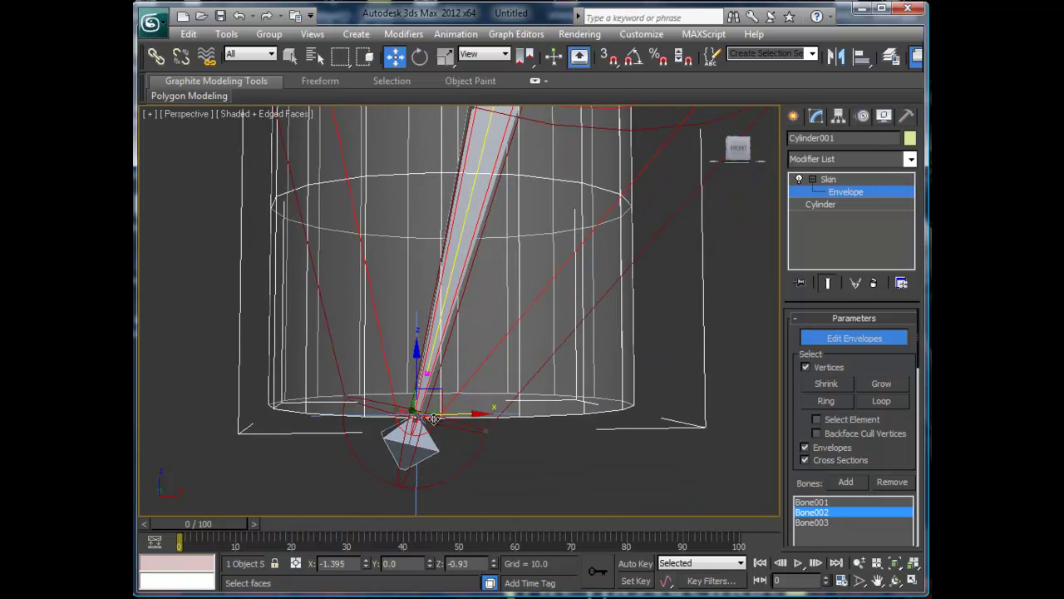
drag(434, 418, 843, 463)
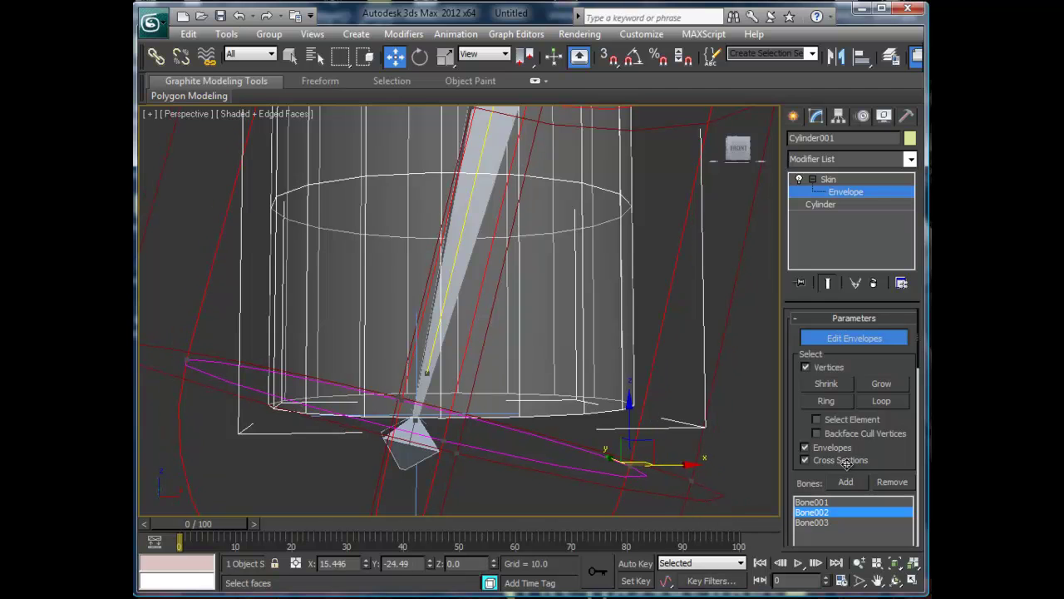
Step: Leave envelope editing, move the IK chain's goal upward to test the skinned cylinder's deformation, and undo the move
scroll(453, 229, down, 3)
middle_drag(454, 229, 471, 381)
scroll(471, 379, down, 3)
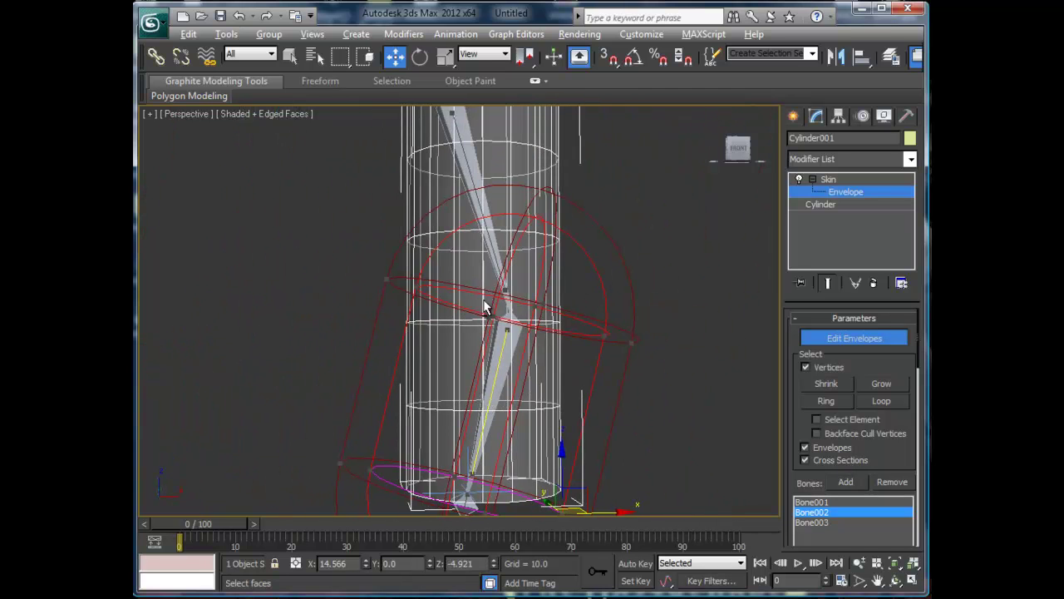
alt+middle_drag(484, 302, 470, 325)
scroll(470, 331, down, 2)
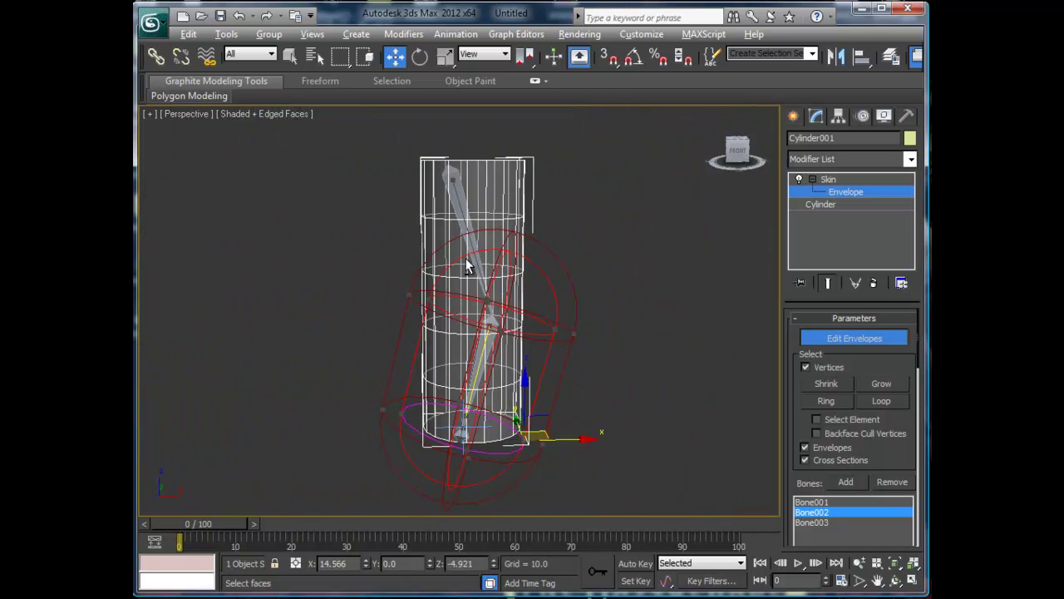
alt+middle_drag(466, 259, 468, 226)
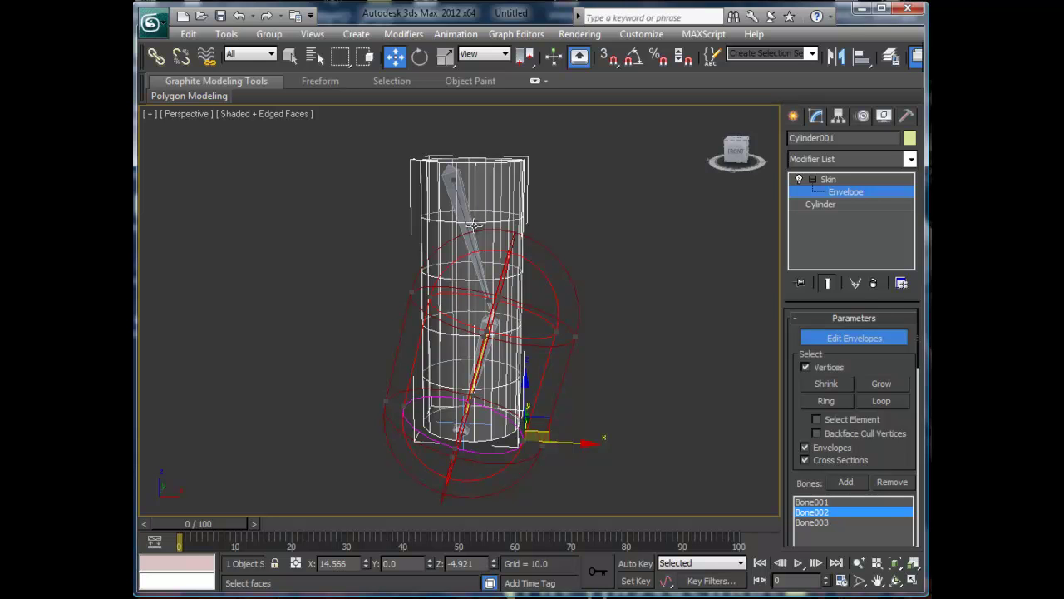
alt+middle_drag(444, 471, 447, 463)
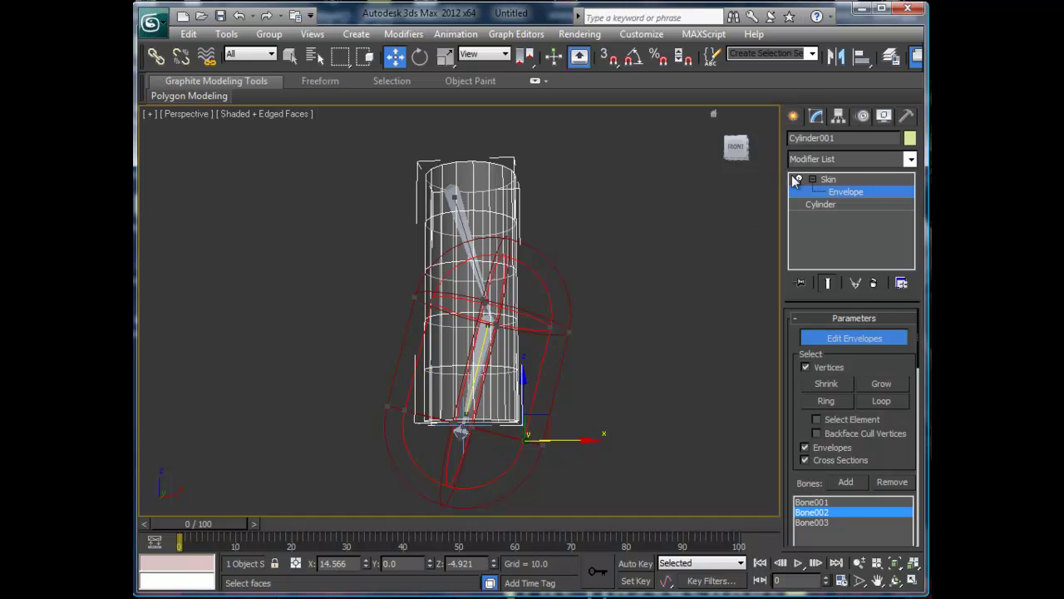
click(839, 195)
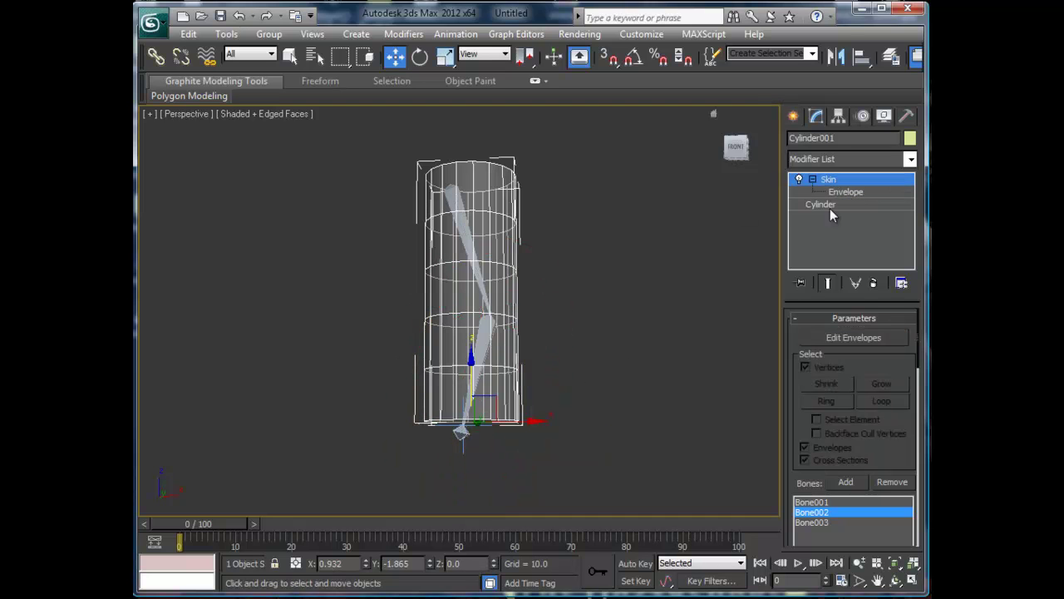
click(463, 446)
drag(461, 381, 483, 341)
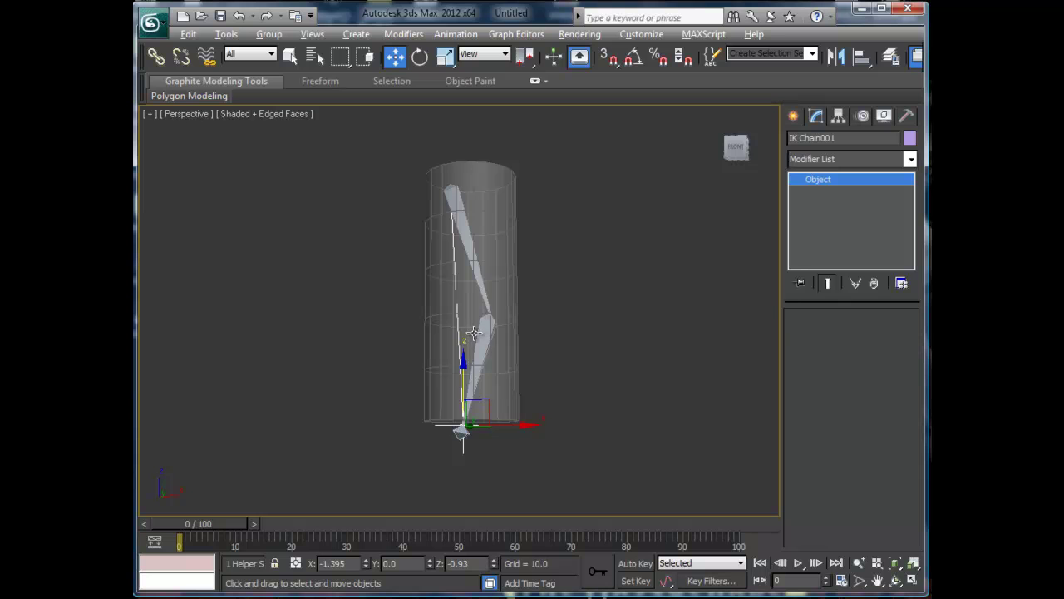
Step: Reopen the cylinder's Skin envelopes for editing and turn off its see-through display to show Bone001's weight colours
alt+middle_drag(474, 333, 489, 375)
click(512, 332)
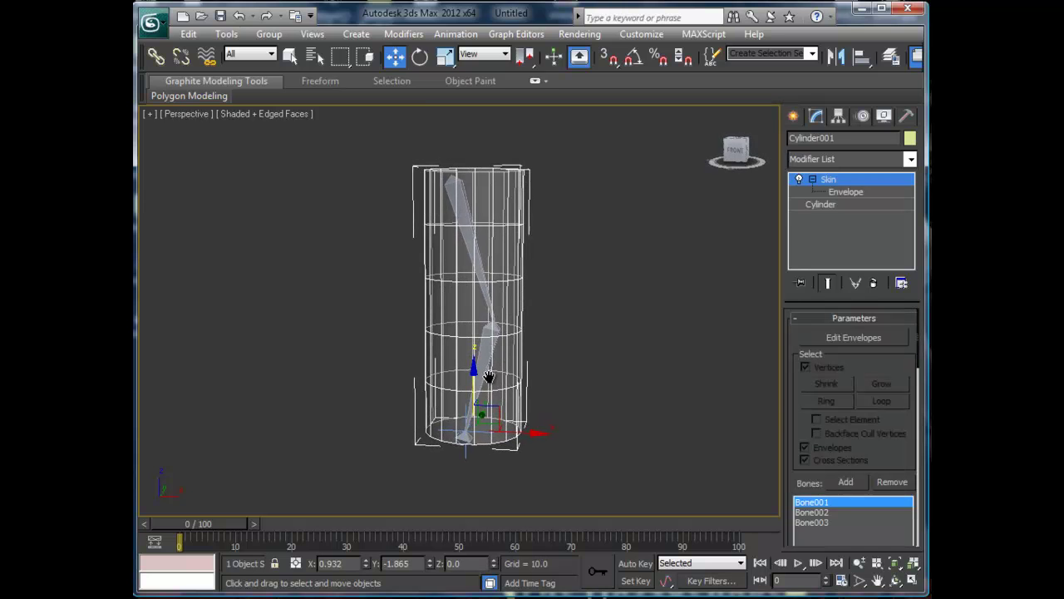
click(828, 343)
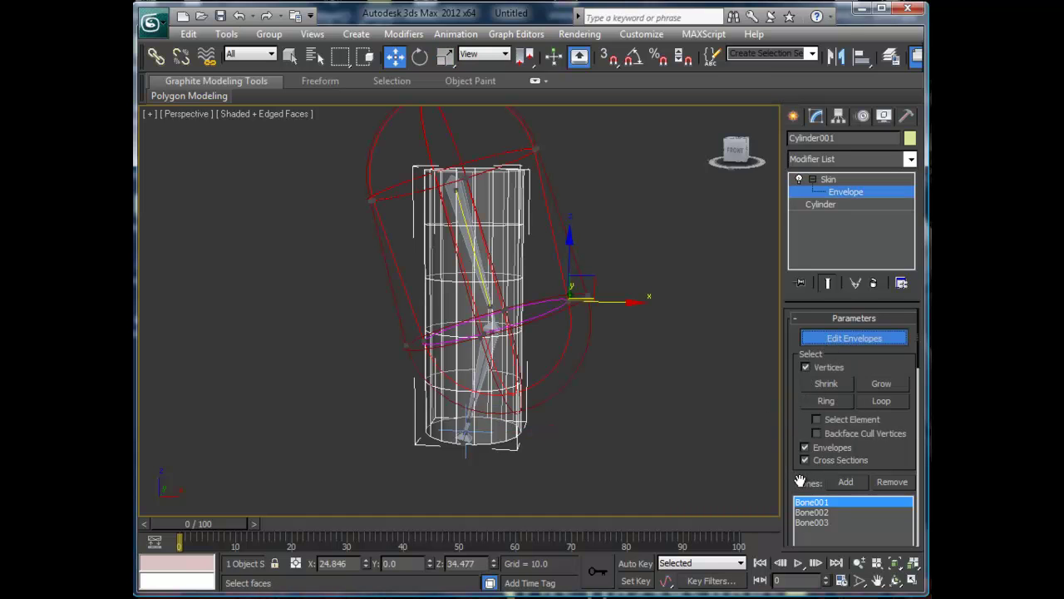
scroll(801, 473, down, 1)
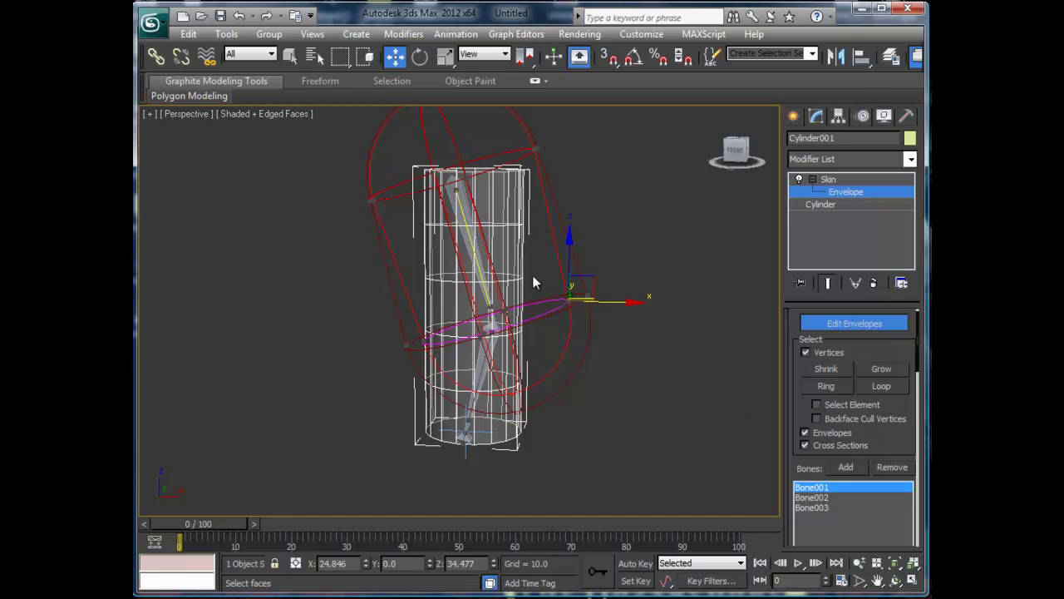
drag(456, 290, 452, 295)
alt+middle_drag(475, 333, 491, 320)
drag(801, 408, 801, 388)
key(alt+x)
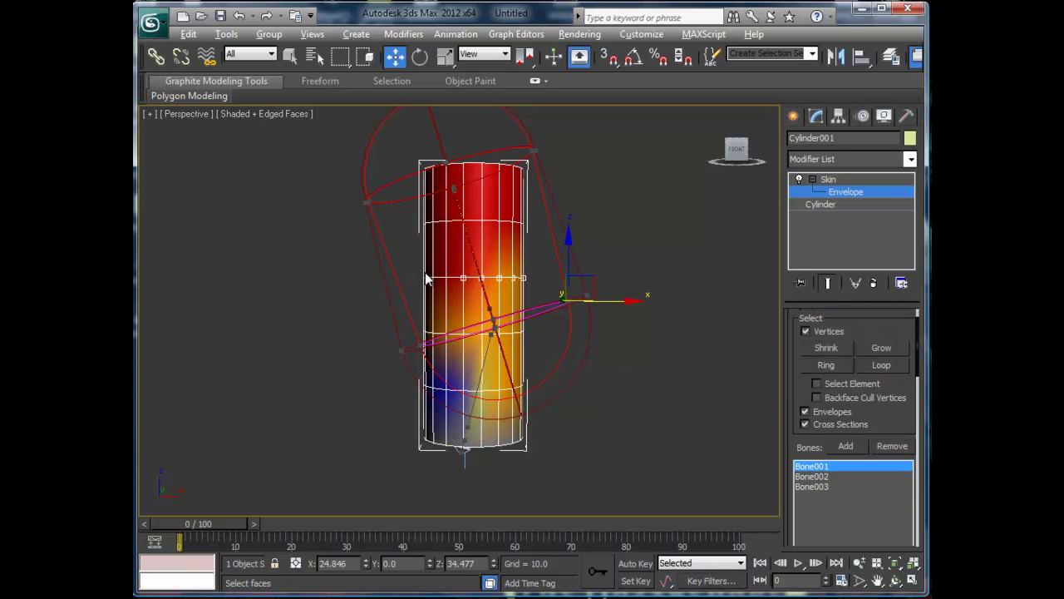
Step: Select Bone002's envelope and the complete ring of vertices on the second edge loop below the cylinder's top rim
mouse_move(488, 302)
alt+middle_down()
mouse_move(507, 301)
mouse_move(476, 303)
mouse_move(486, 295)
alt+middle_up()
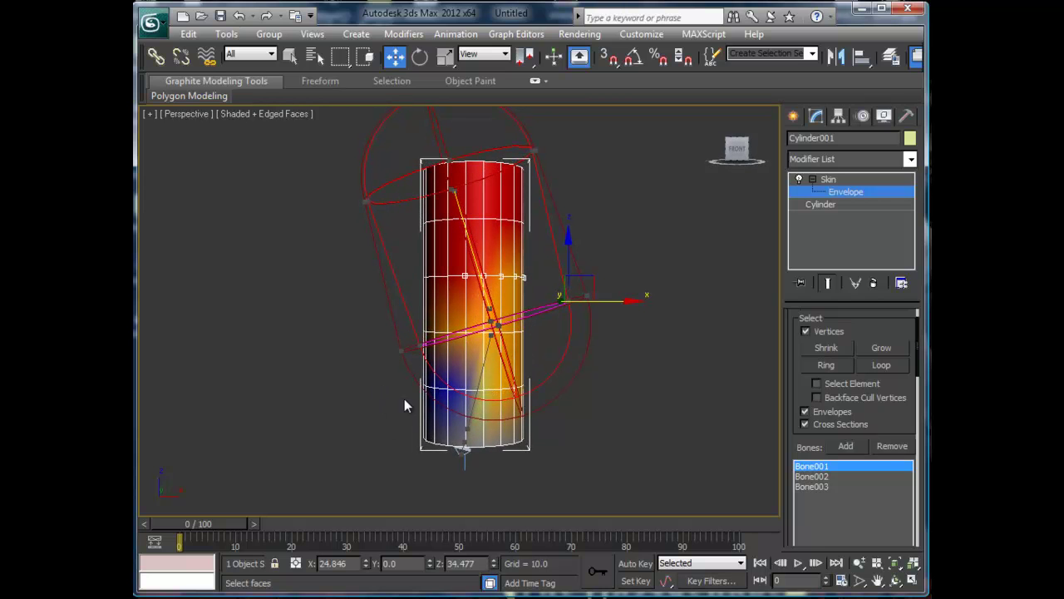
click(482, 376)
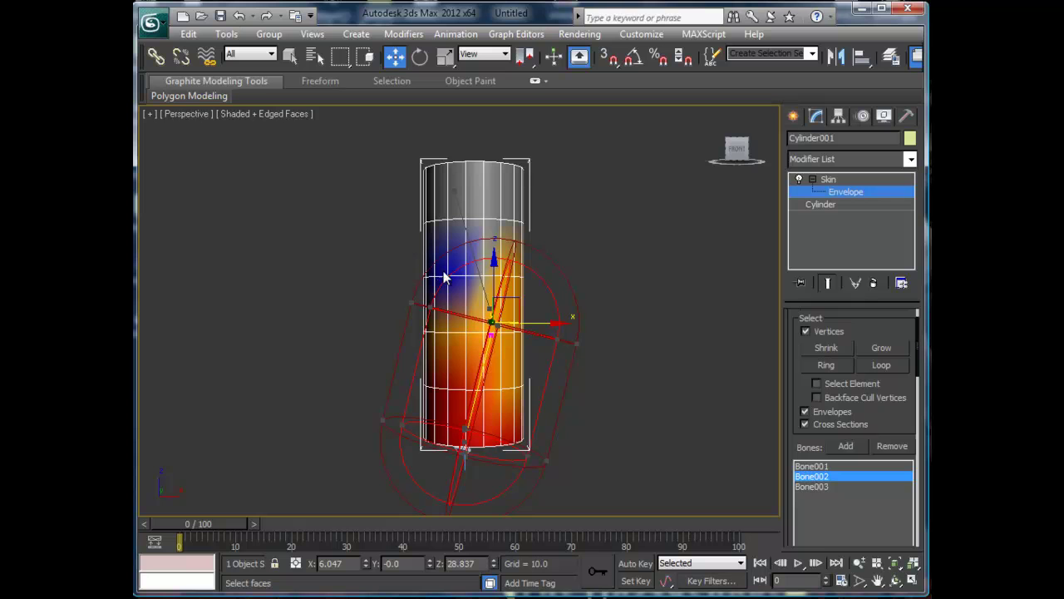
drag(391, 268, 554, 310)
Step: Examine the vertex weights of the three bones in the Skin Weight Table and close it
scroll(805, 429, down, 5)
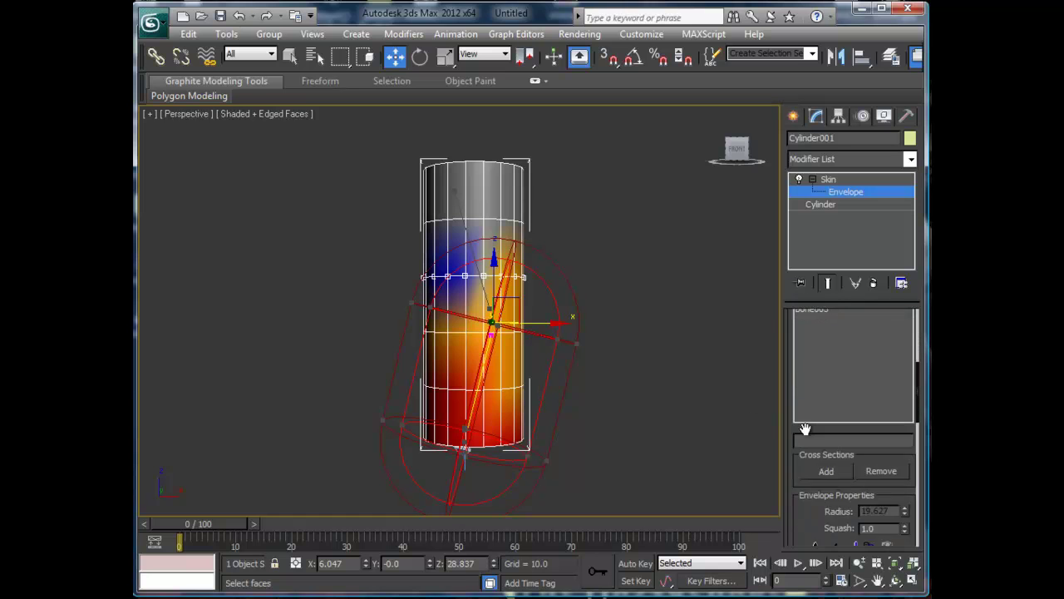
scroll(805, 429, down, 8)
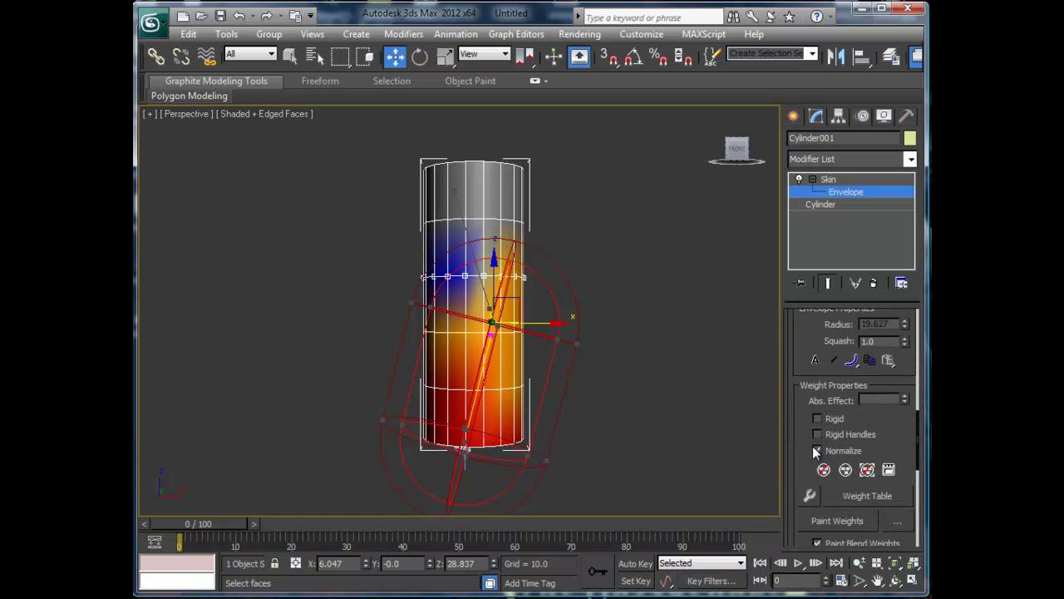
scroll(813, 445, down, 2)
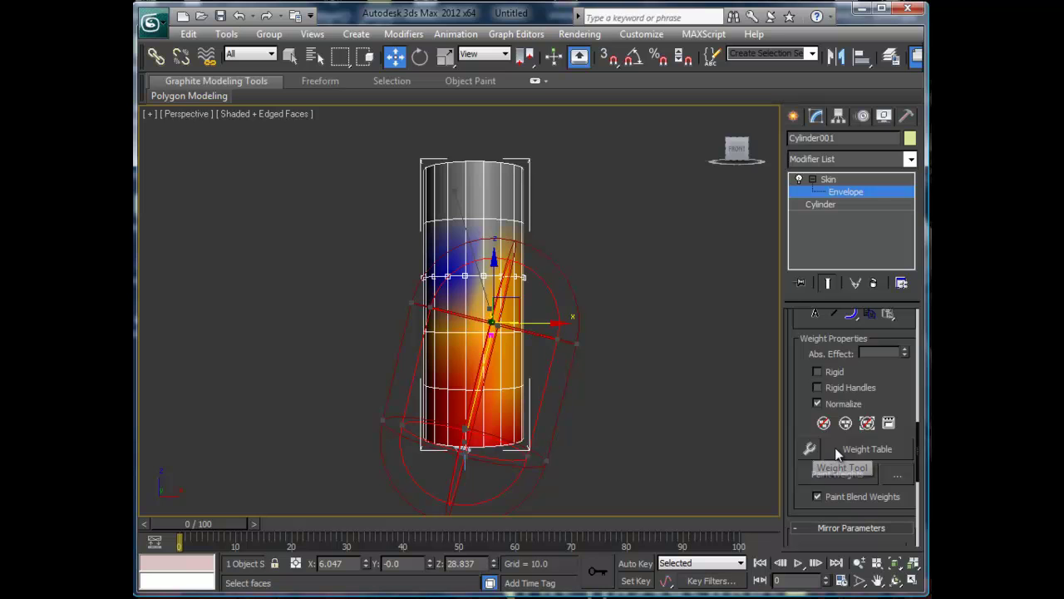
click(838, 452)
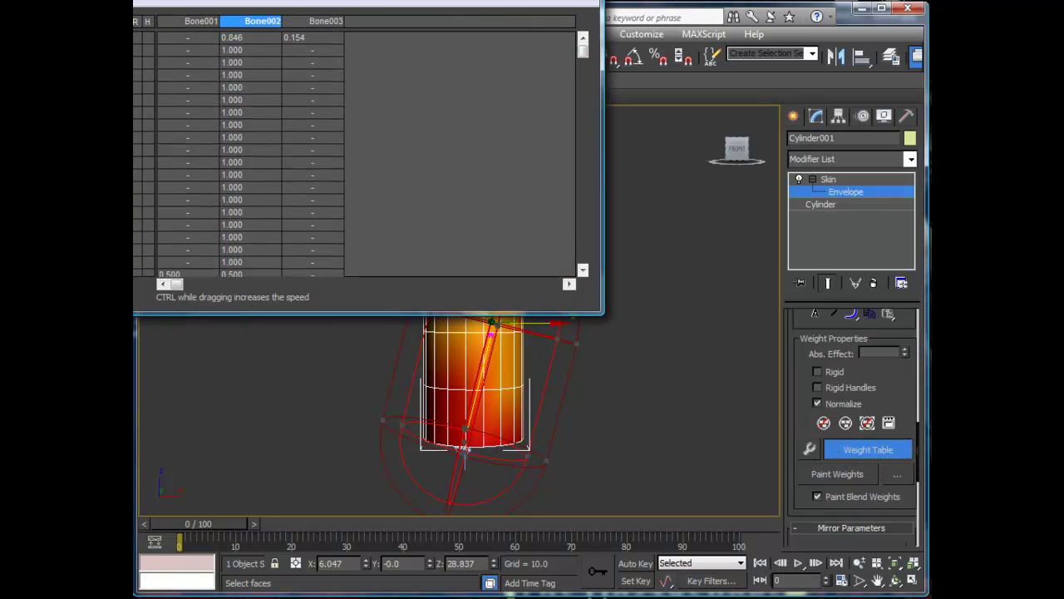
drag(379, 1, 585, 147)
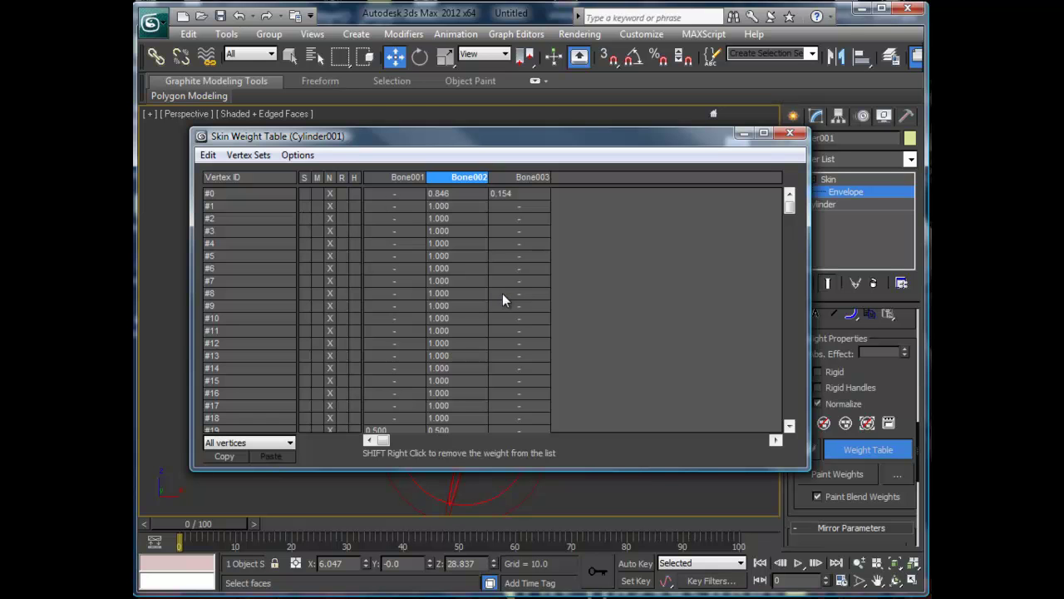
click(790, 133)
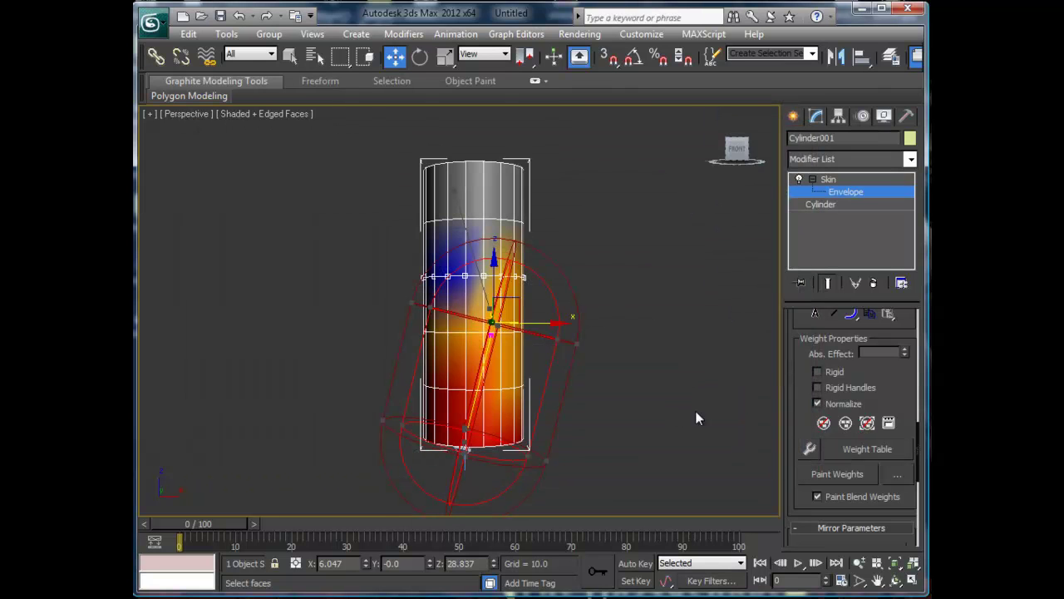
Step: Set Bone002's weight on the selected vertex ring to .25 with the Weight Tool
click(809, 449)
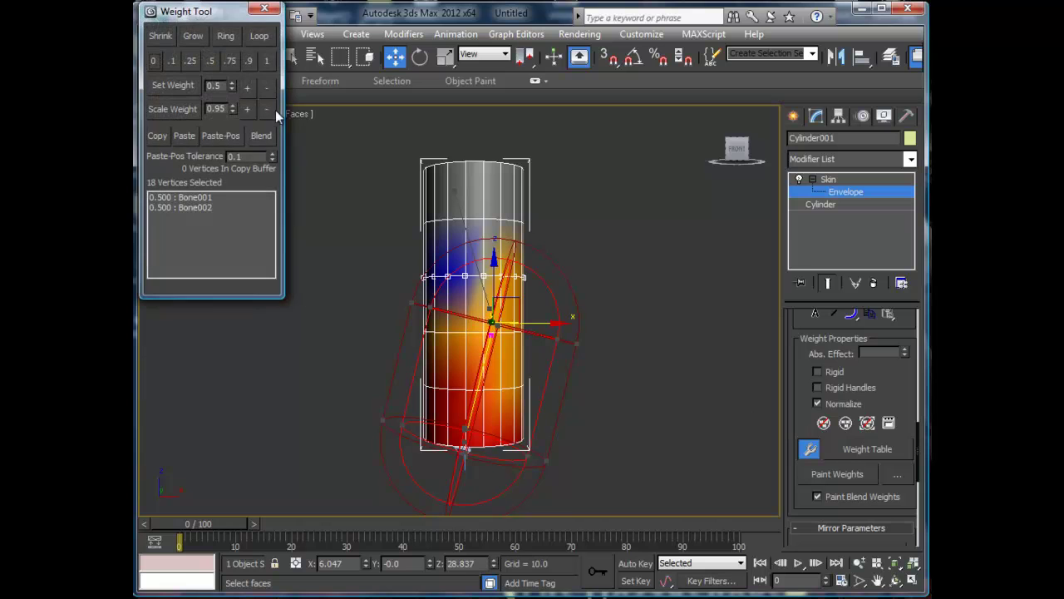
drag(198, 12, 228, 154)
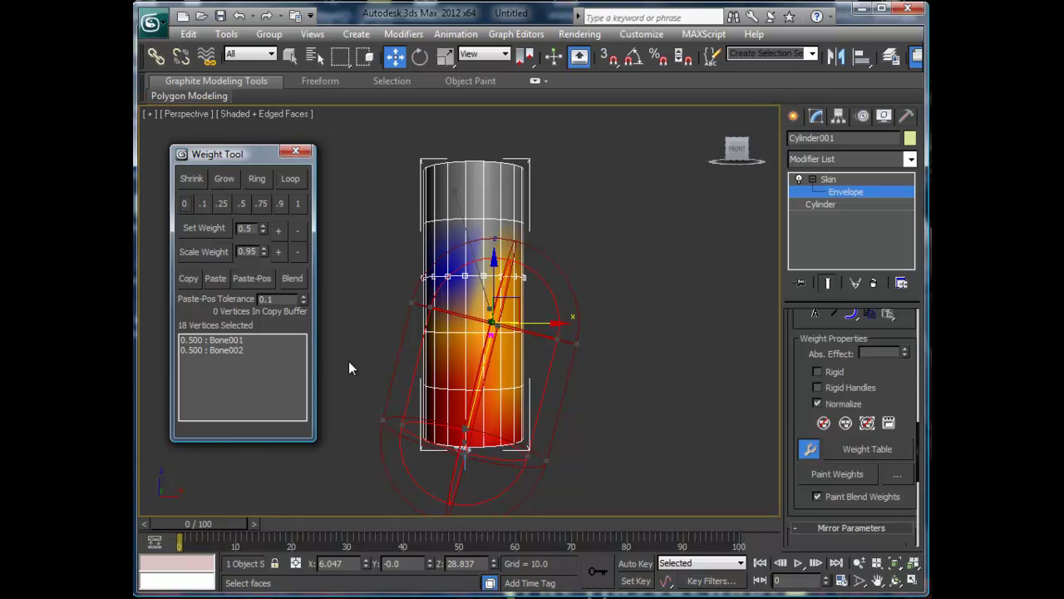
click(221, 204)
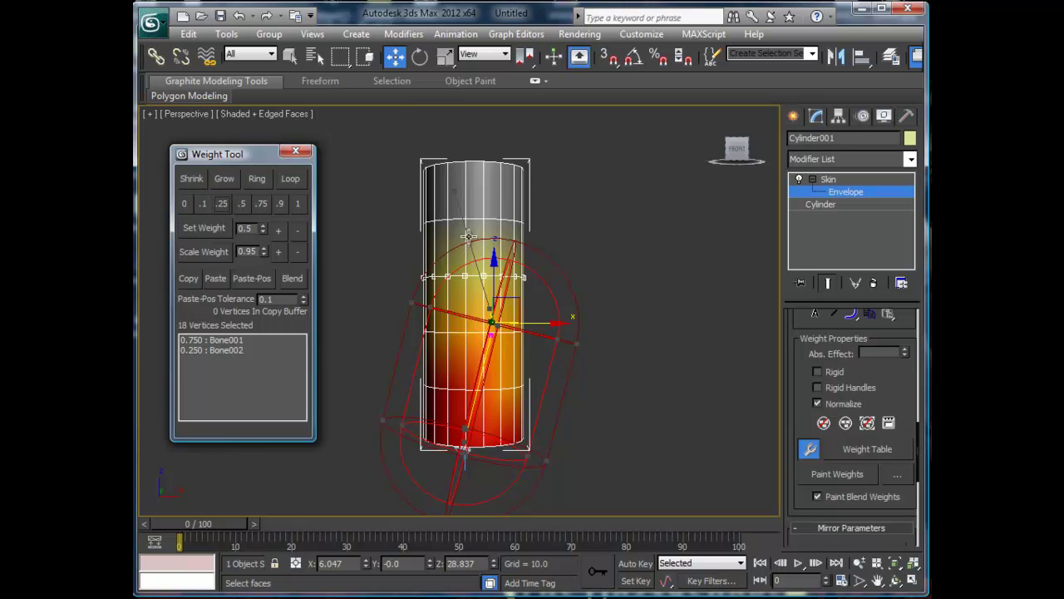
Step: Try to select Bone001's envelope with the vertex ring nearest the cylinder's base, and restart Skin envelope editing
click(468, 234)
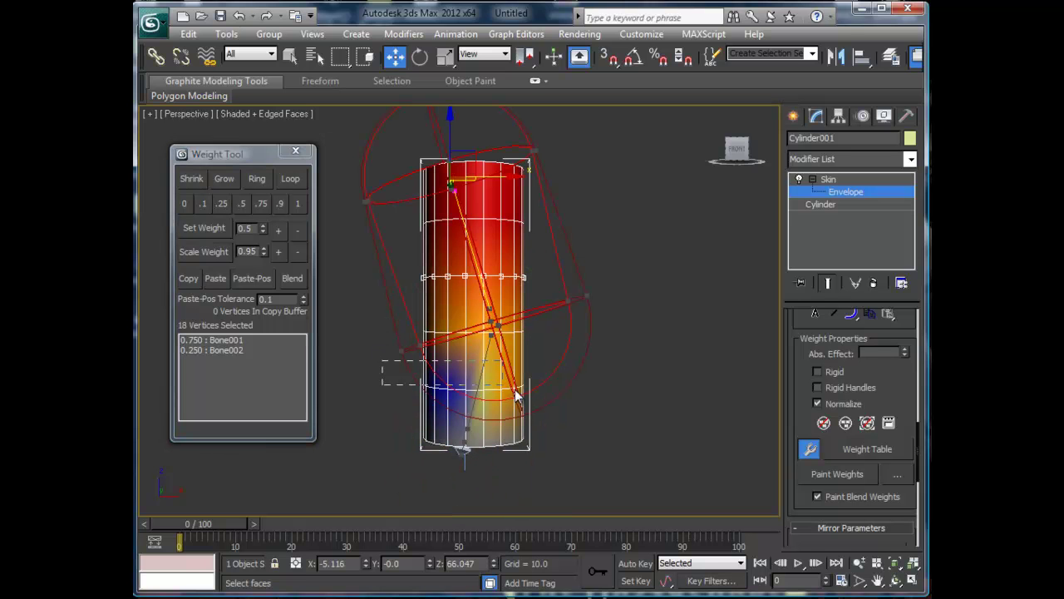
drag(580, 411, 582, 411)
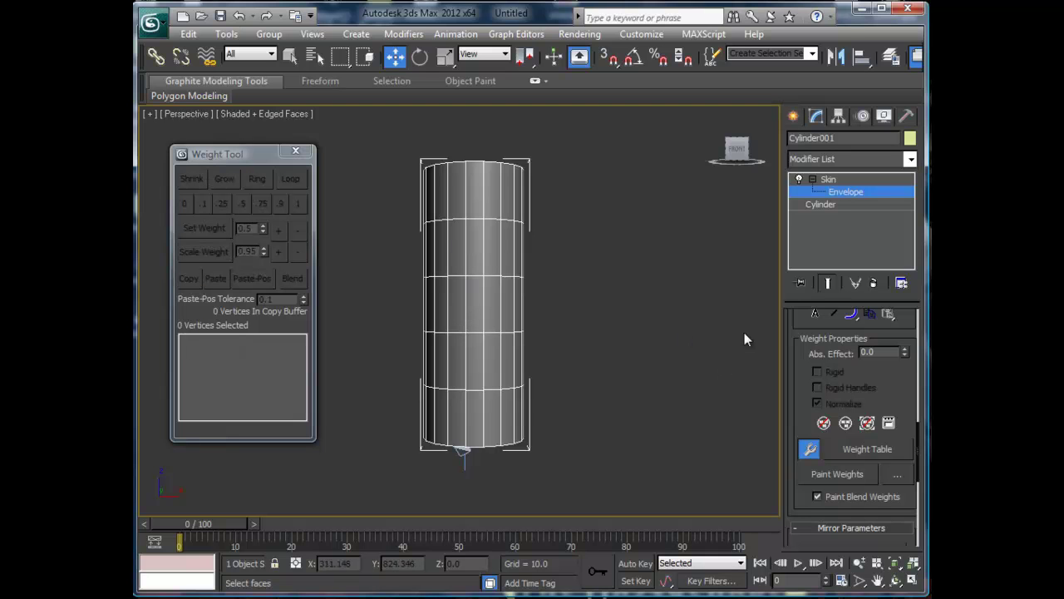
scroll(796, 420, up, 5)
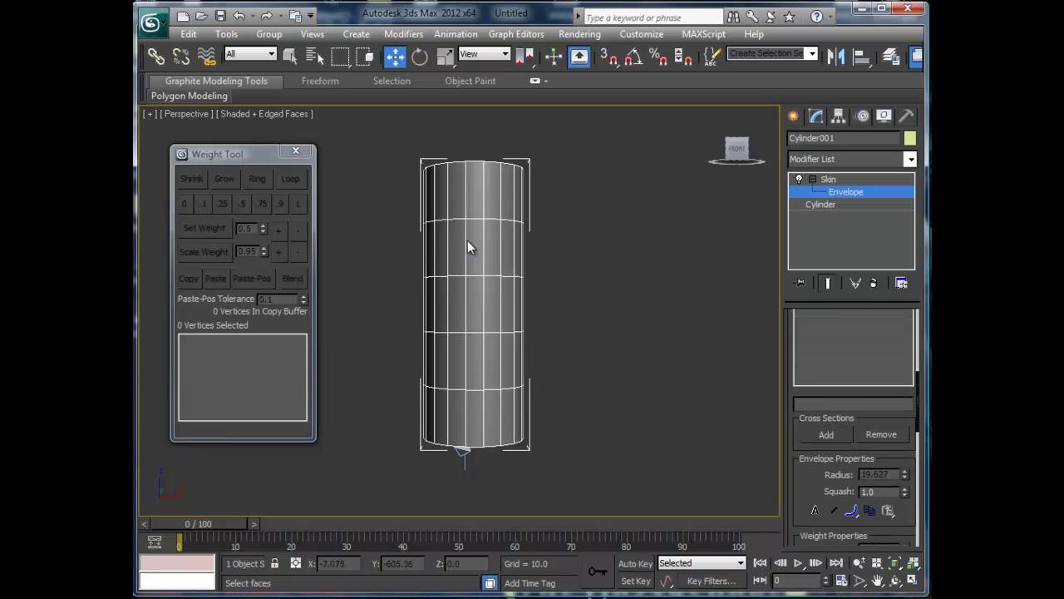
click(846, 194)
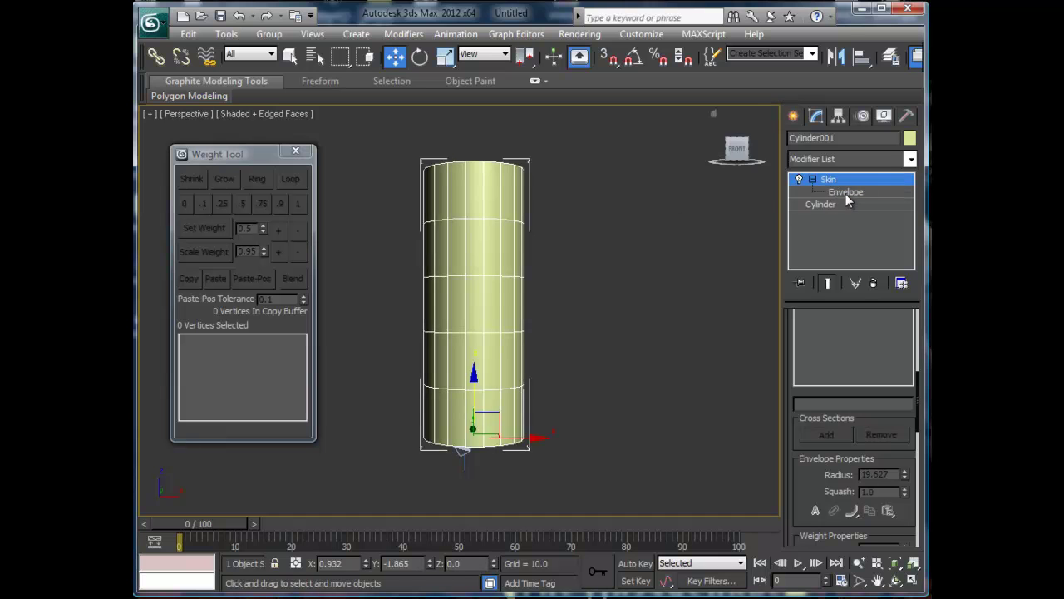
click(845, 192)
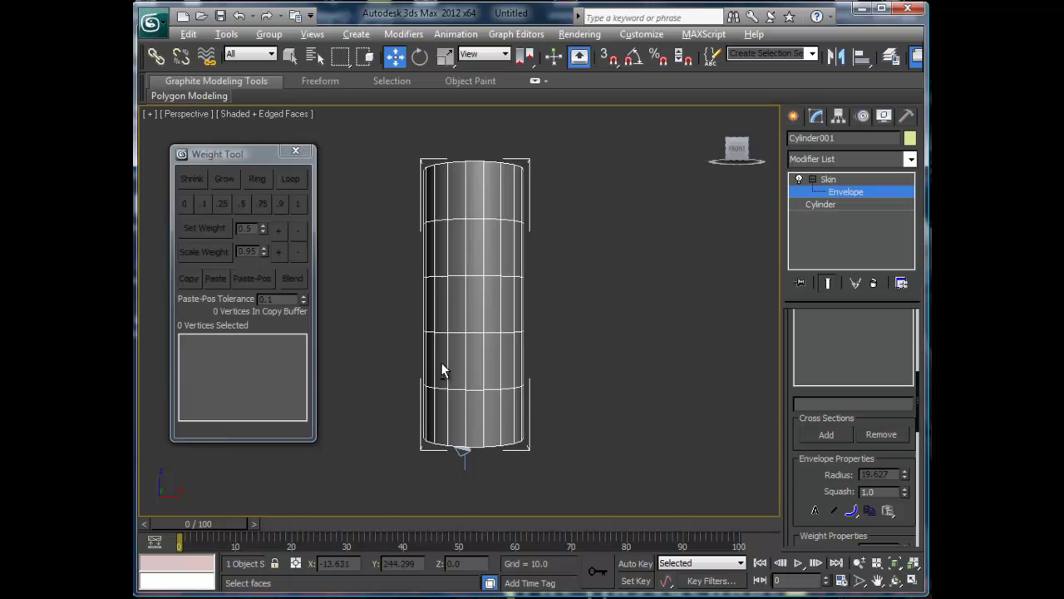
Step: Turn on the cylinder's see-through display and examine the bones inside it and the Skin modifier's bone list
alt+middle_drag(442, 371, 489, 346)
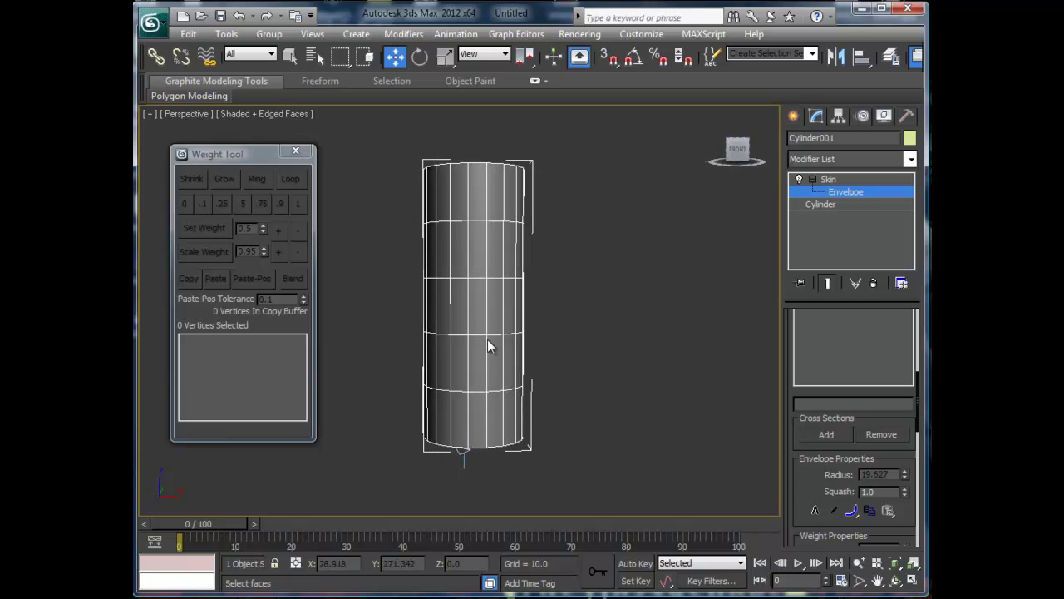
key(alt+x)
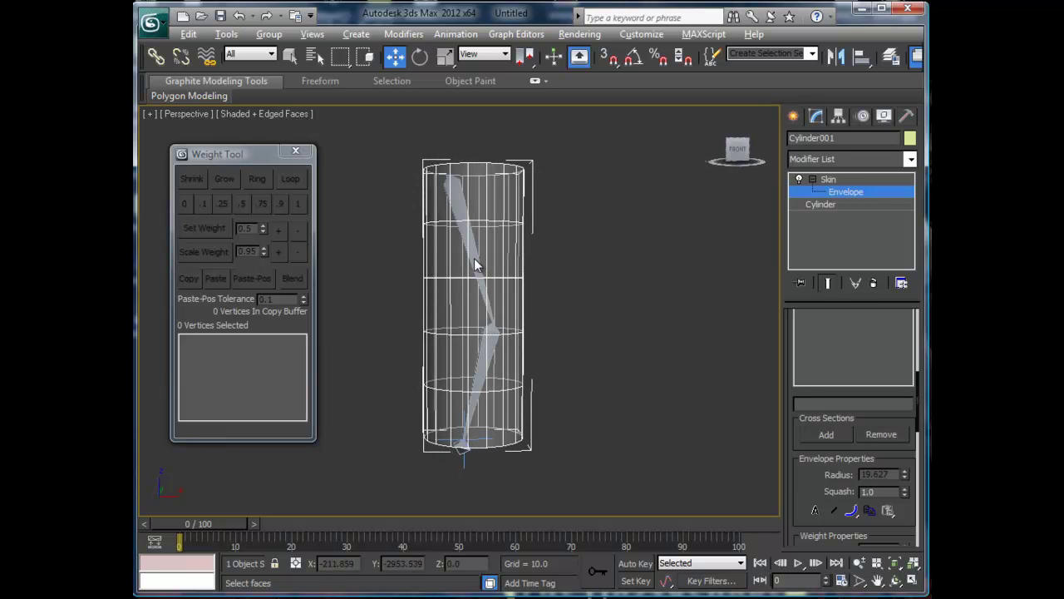
click(831, 351)
scroll(809, 428, up, 5)
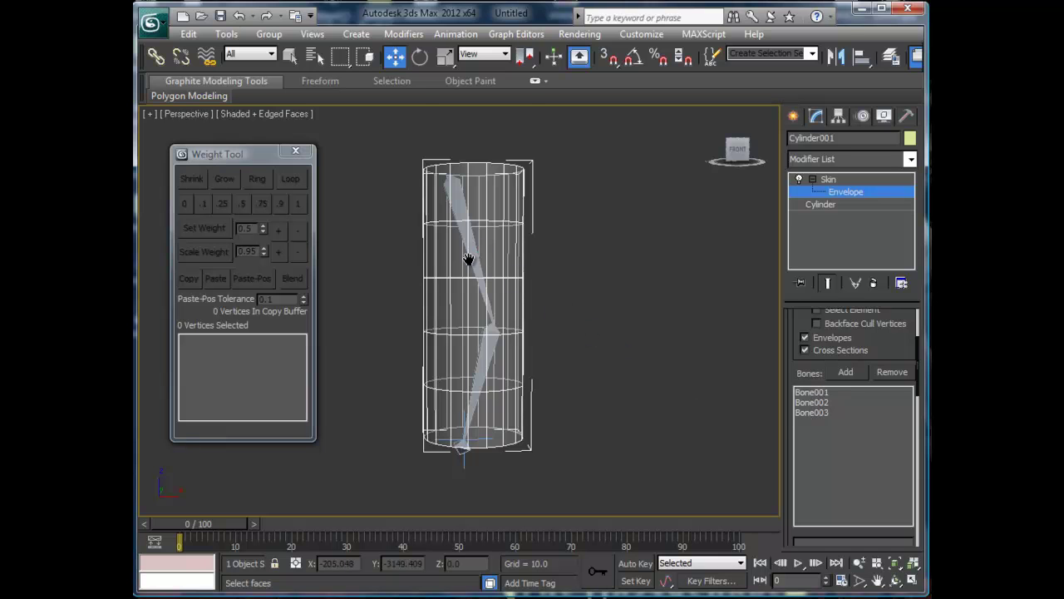
middle_drag(471, 257, 474, 273)
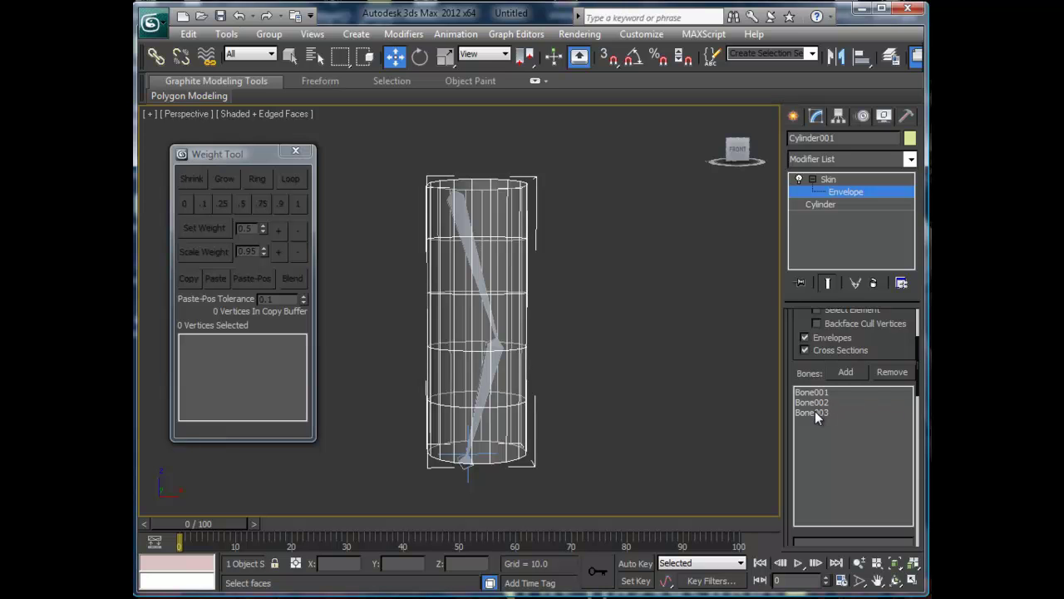
alt+middle_drag(504, 315, 464, 322)
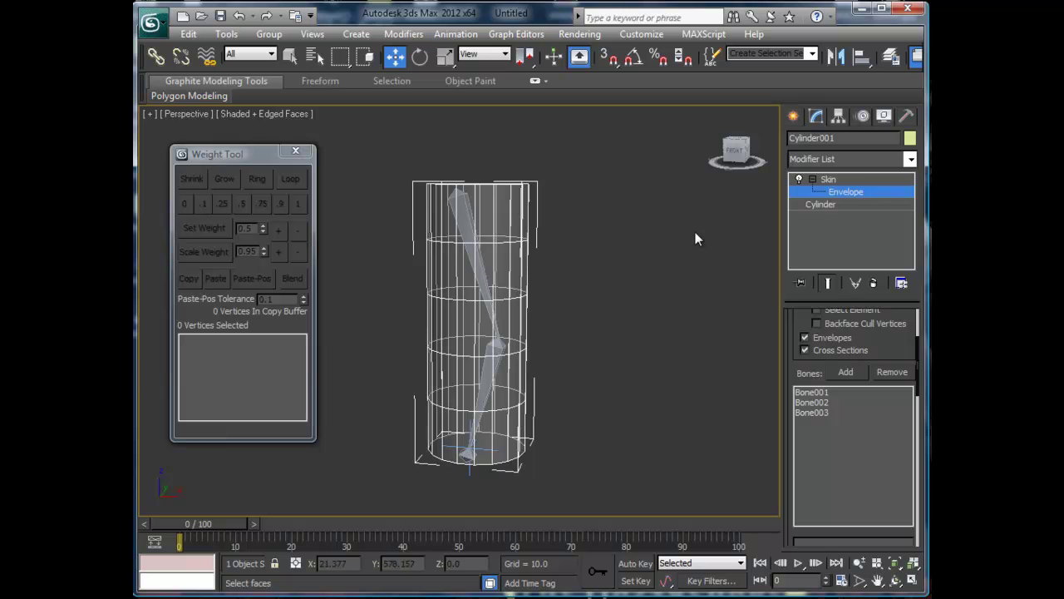
Step: Return the cylinder to solid display and resume editing Bone001's envelope with the vertex ring nearest the cylinder's base
click(828, 179)
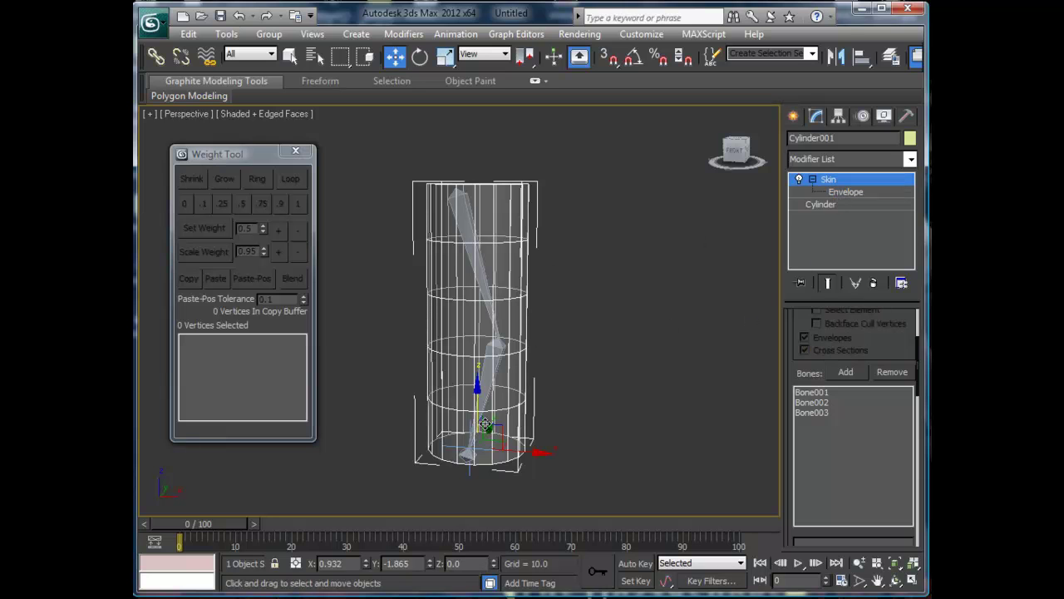
click(549, 397)
click(516, 342)
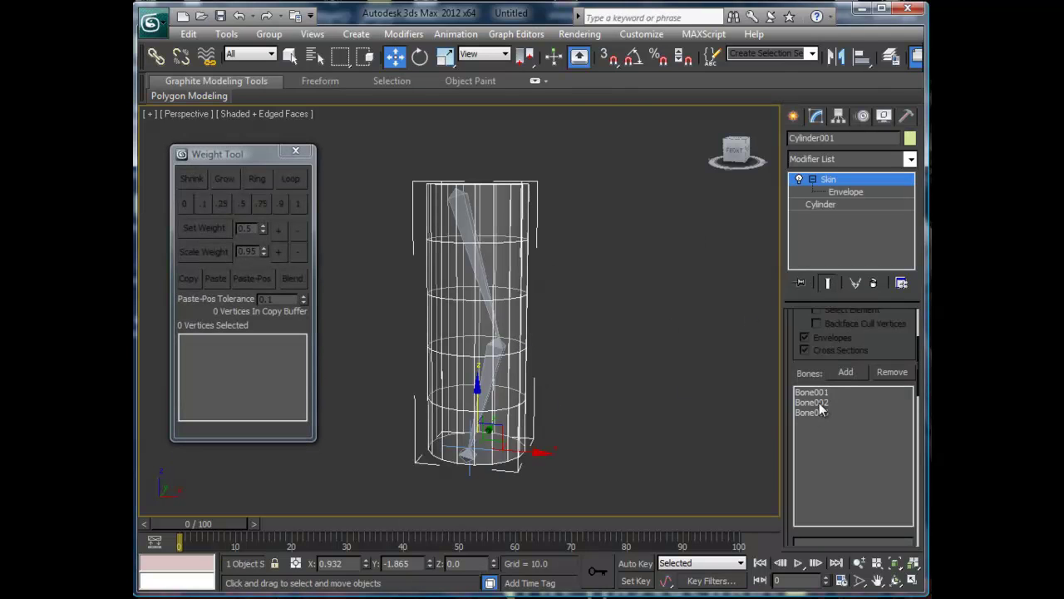
click(839, 192)
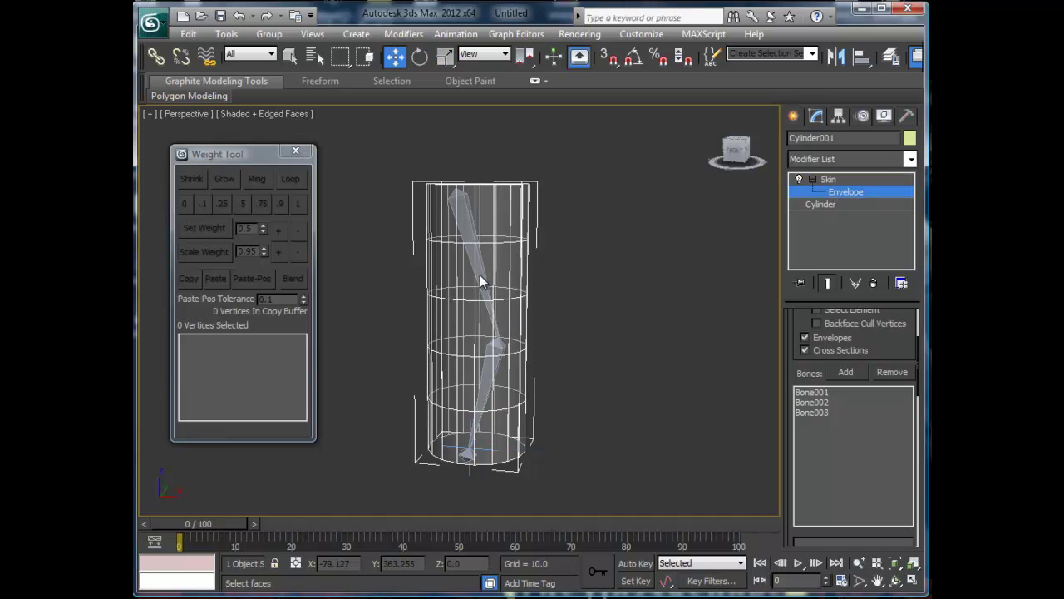
scroll(452, 395, down, 6)
scroll(493, 384, down, 5)
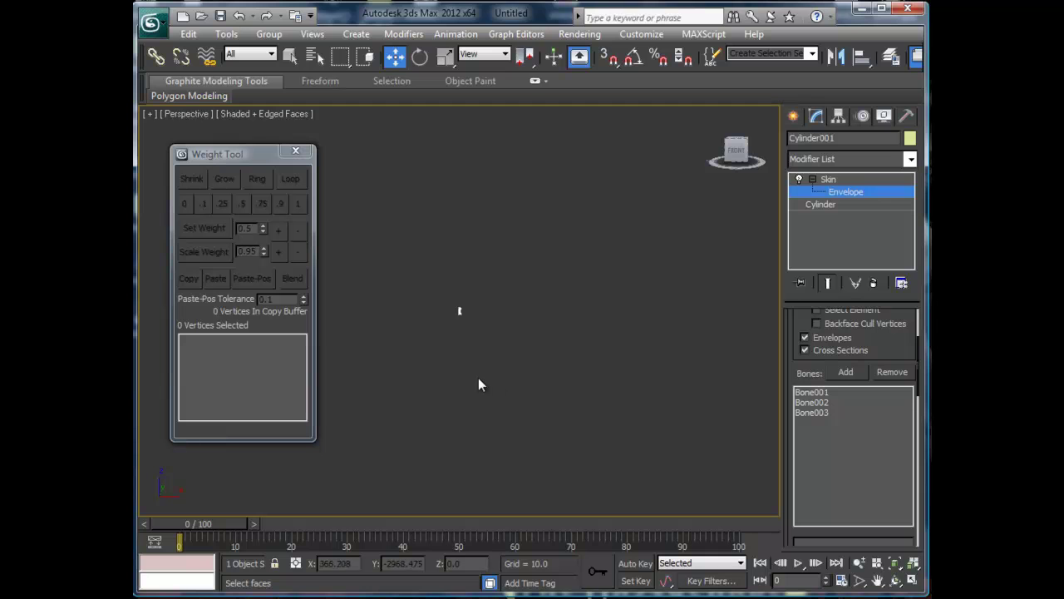
scroll(477, 378, up, 10)
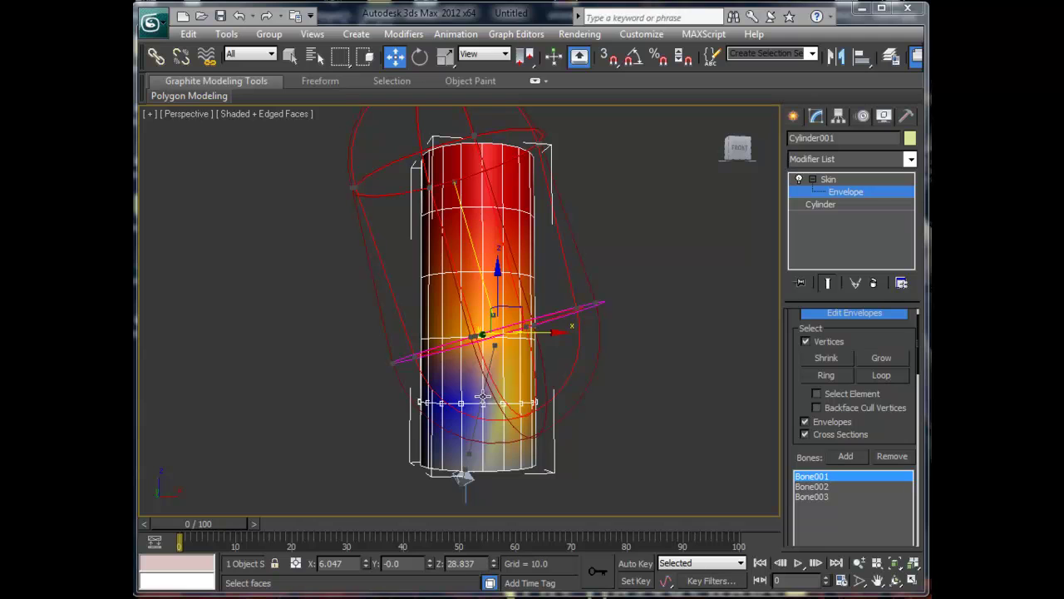
Step: Set Bone001's weight on the selected vertex ring to .25 with the Weight Tool, and close the tool
scroll(796, 428, down, 5)
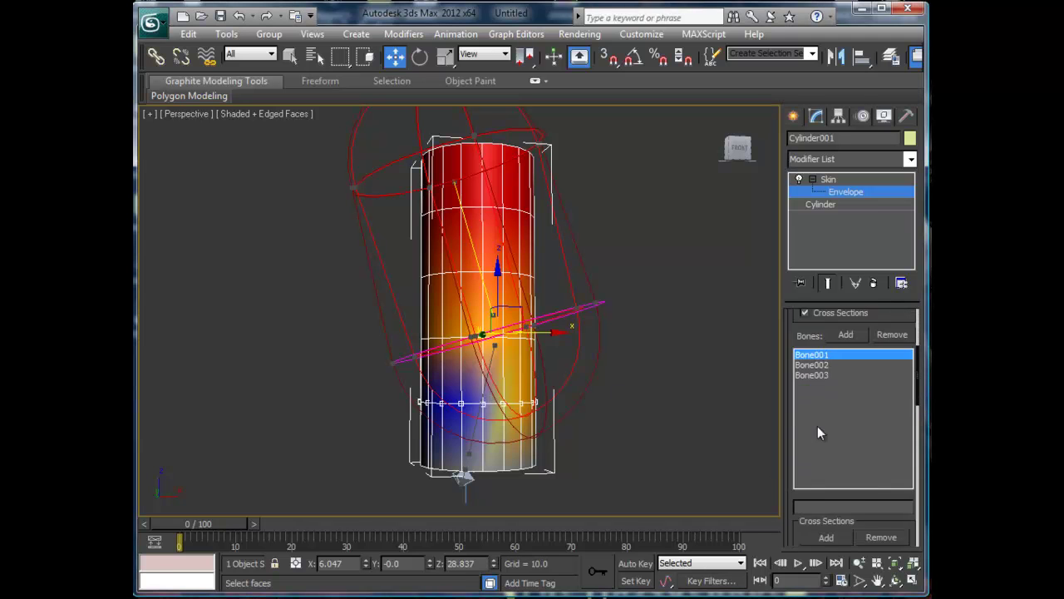
scroll(829, 498, down, 1)
scroll(829, 497, down, 4)
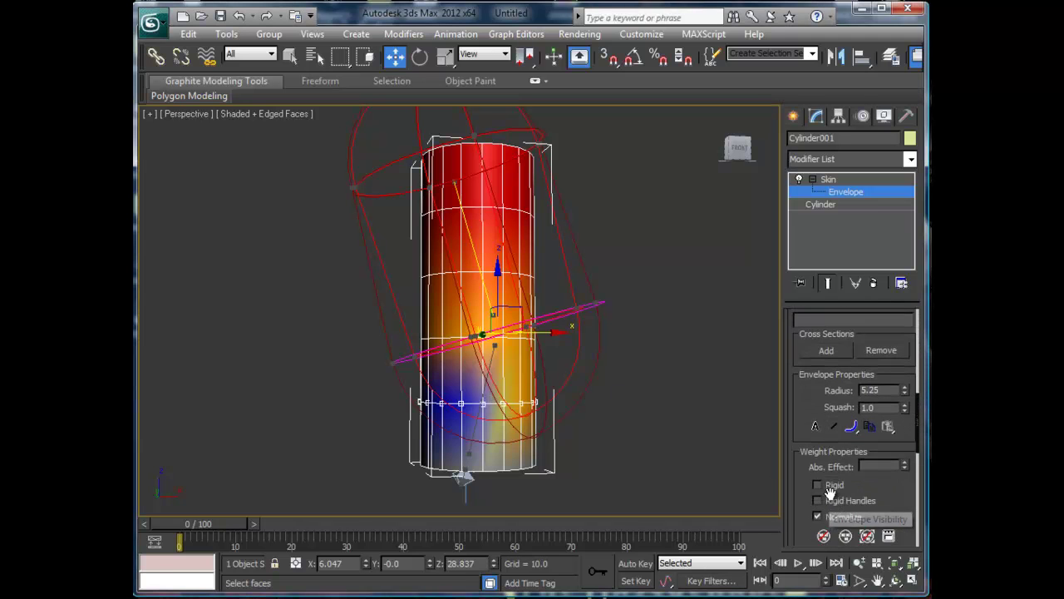
scroll(832, 490, down, 3)
scroll(830, 477, down, 1)
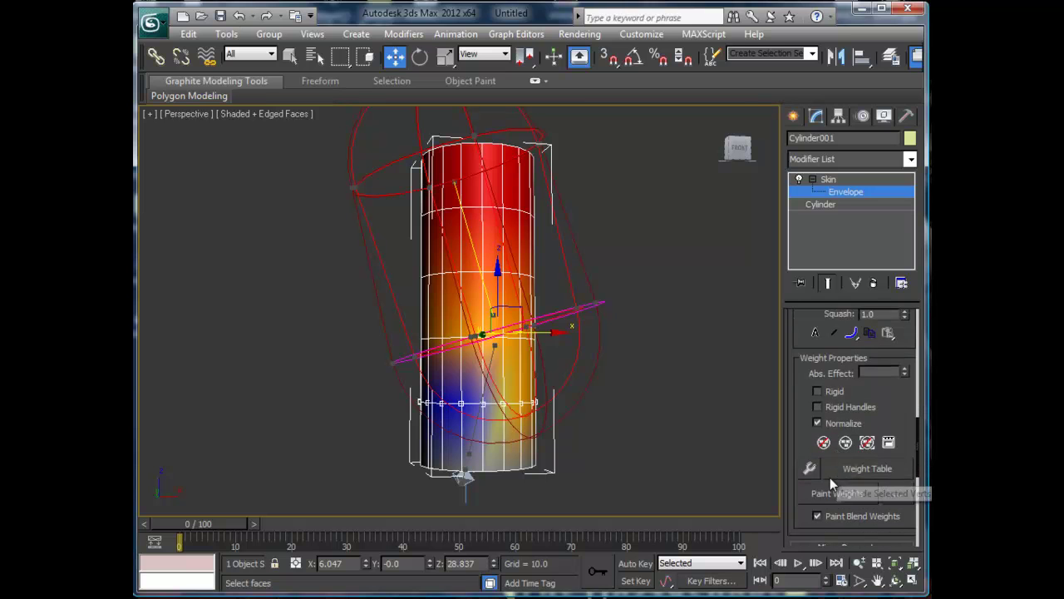
click(809, 468)
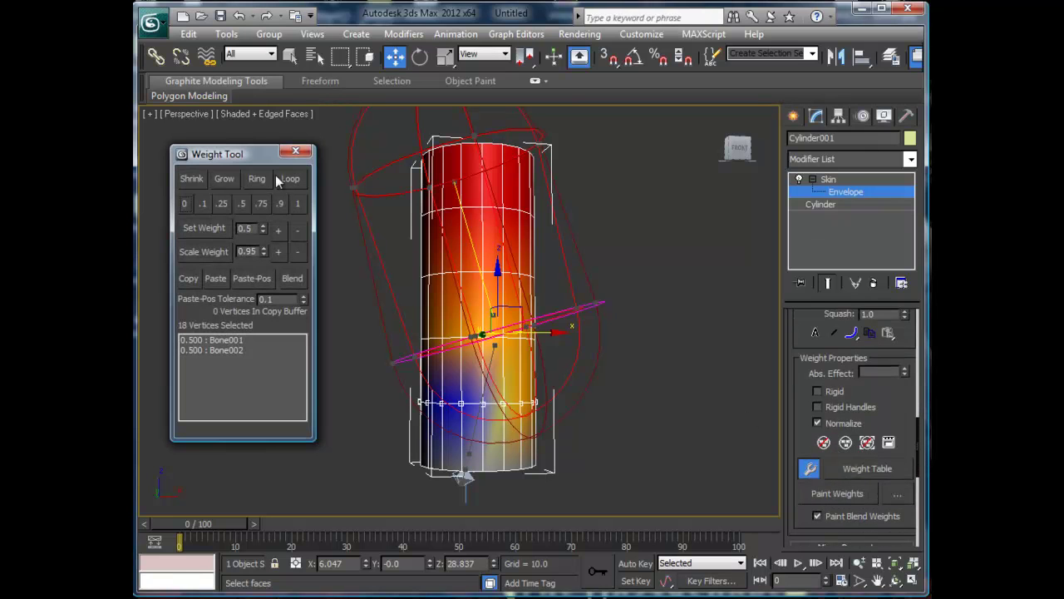
click(222, 203)
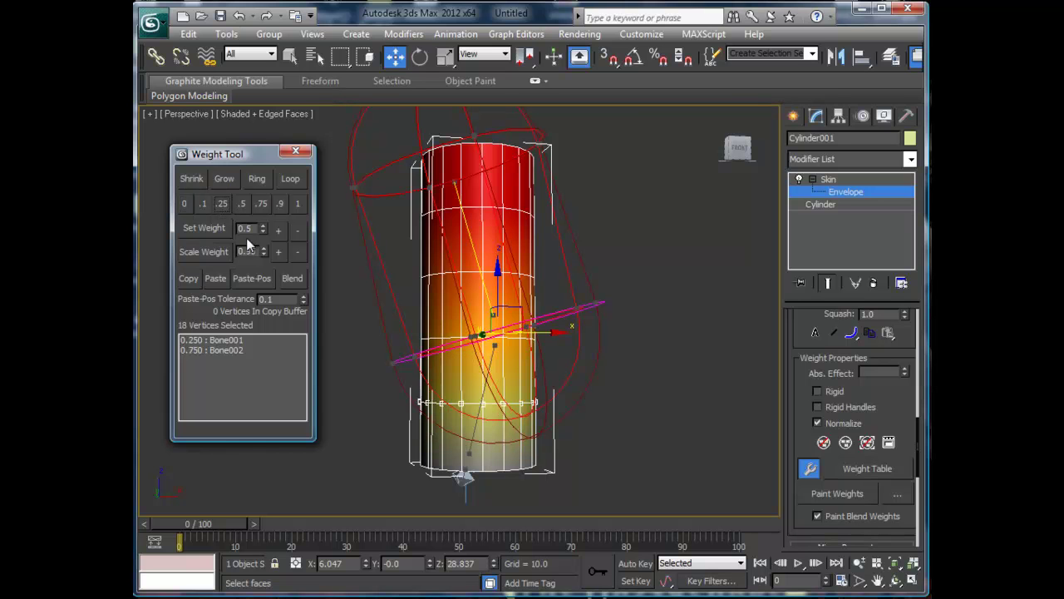
click(295, 152)
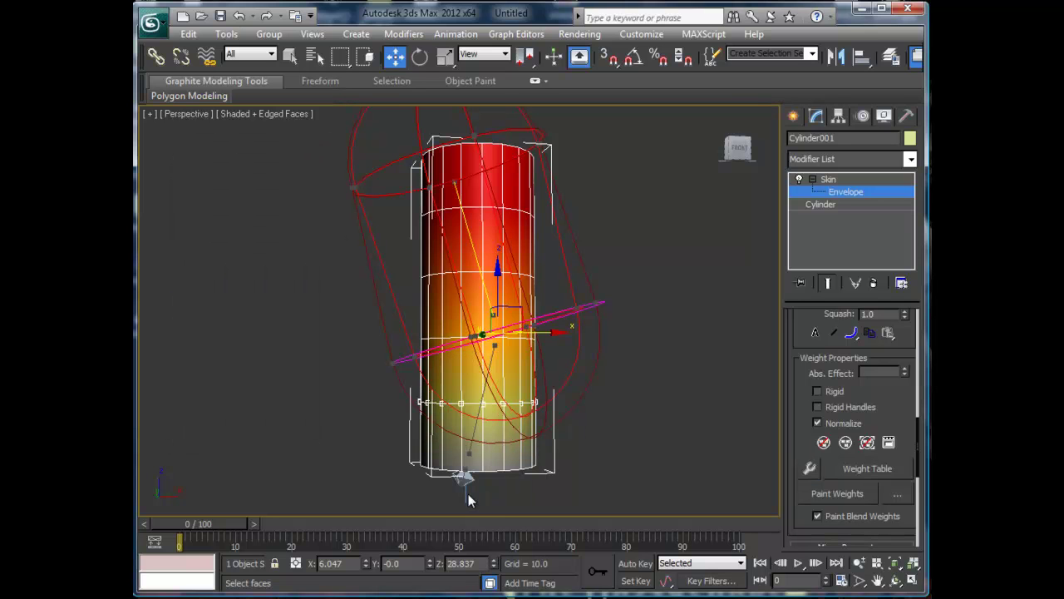
Step: Exit envelope editing, move the IK chain at the cylinder's base to test the deformation, and reselect the cylinder
click(860, 192)
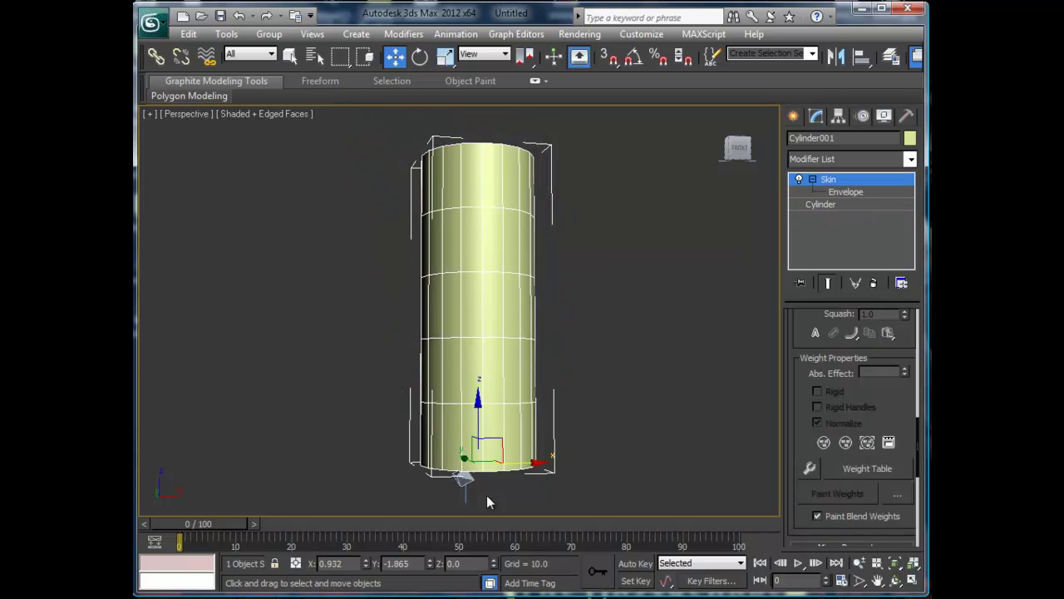
drag(463, 481, 458, 424)
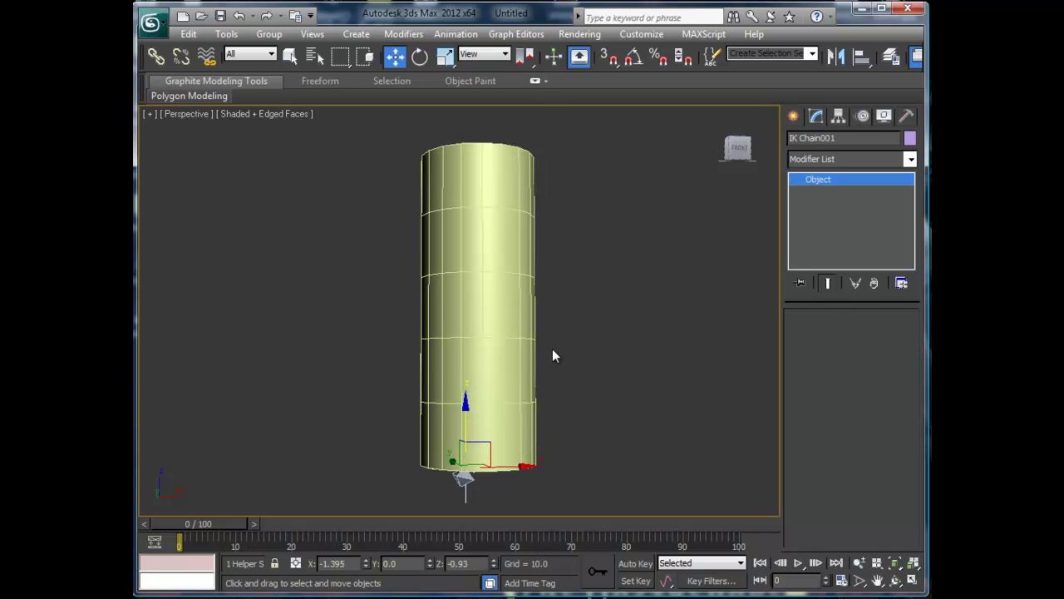
click(519, 298)
alt+middle_drag(527, 314, 522, 333)
Step: Resume envelope editing and try a Paint Weights stroke for Bone001 across the lower part of the cylinder
scroll(898, 403, down, 5)
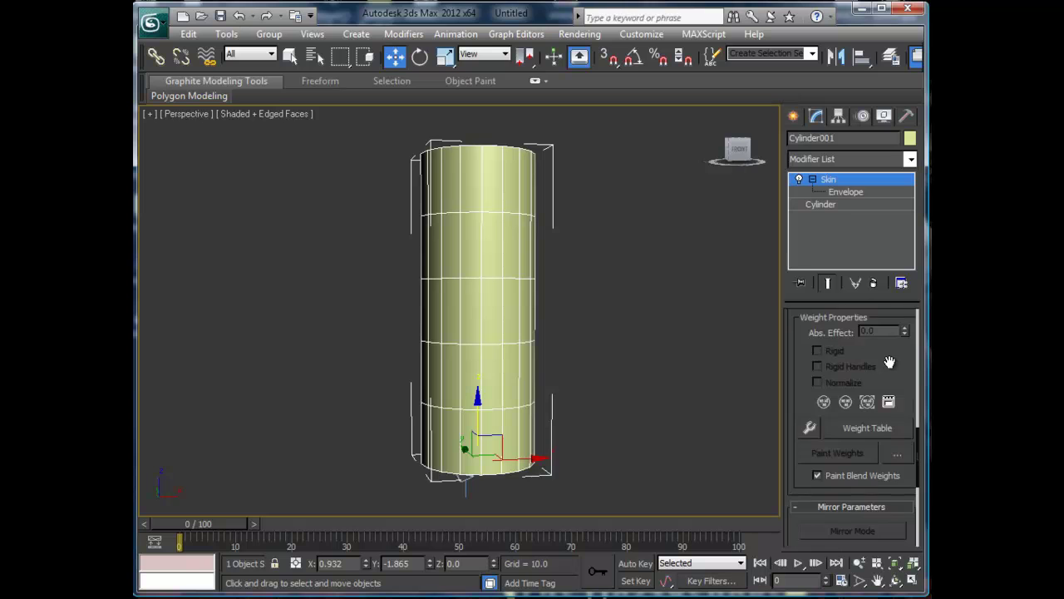
scroll(869, 382, up, 2)
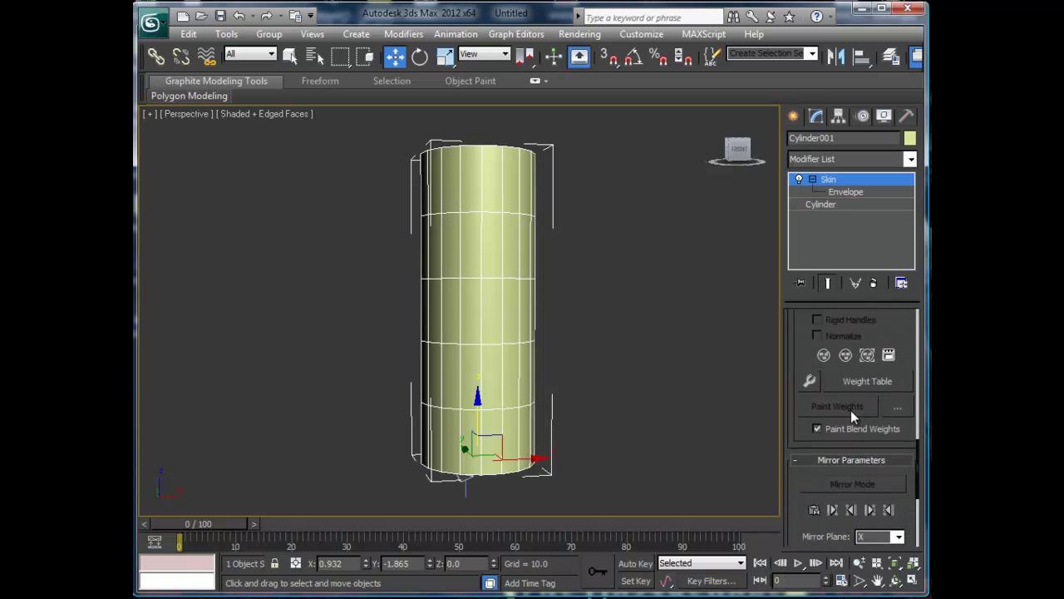
click(845, 192)
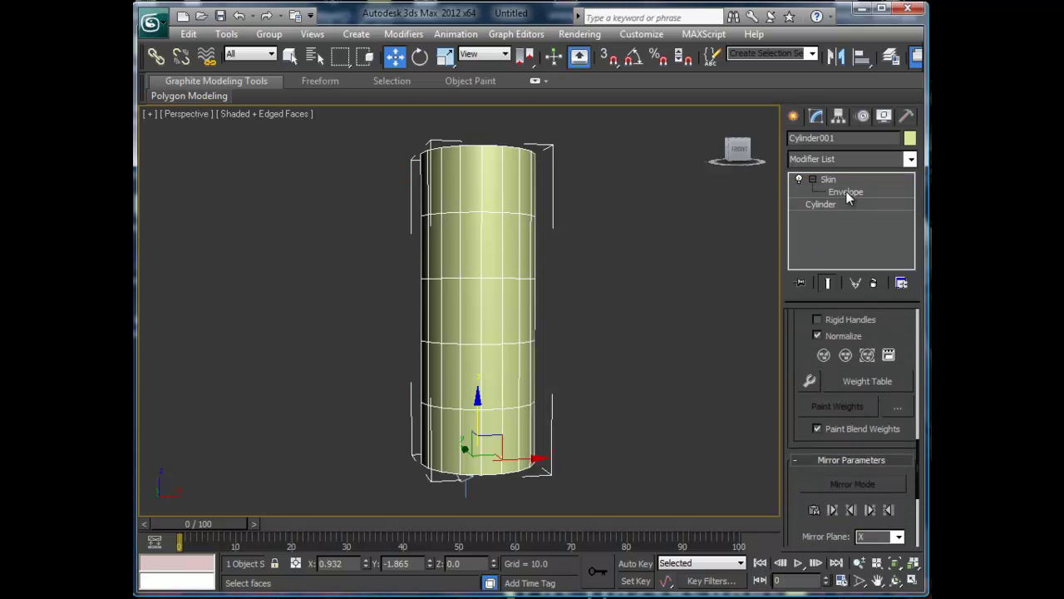
click(837, 406)
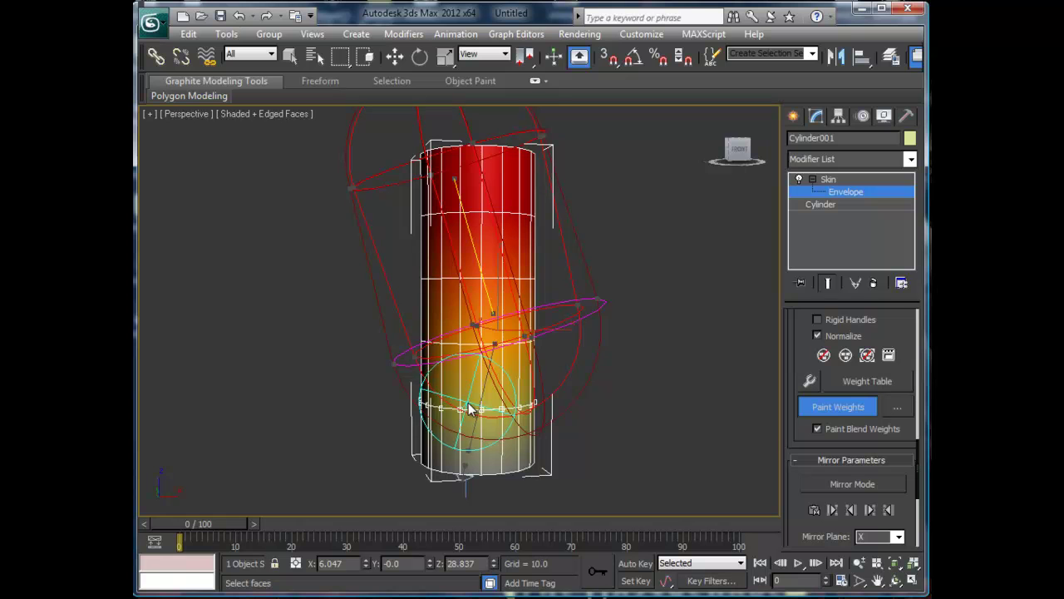
mouse_move(464, 408)
mouse_down()
mouse_move(505, 409)
mouse_move(450, 409)
mouse_move(495, 411)
mouse_move(482, 412)
mouse_move(494, 412)
mouse_move(477, 319)
mouse_move(439, 319)
mouse_move(539, 358)
mouse_up()
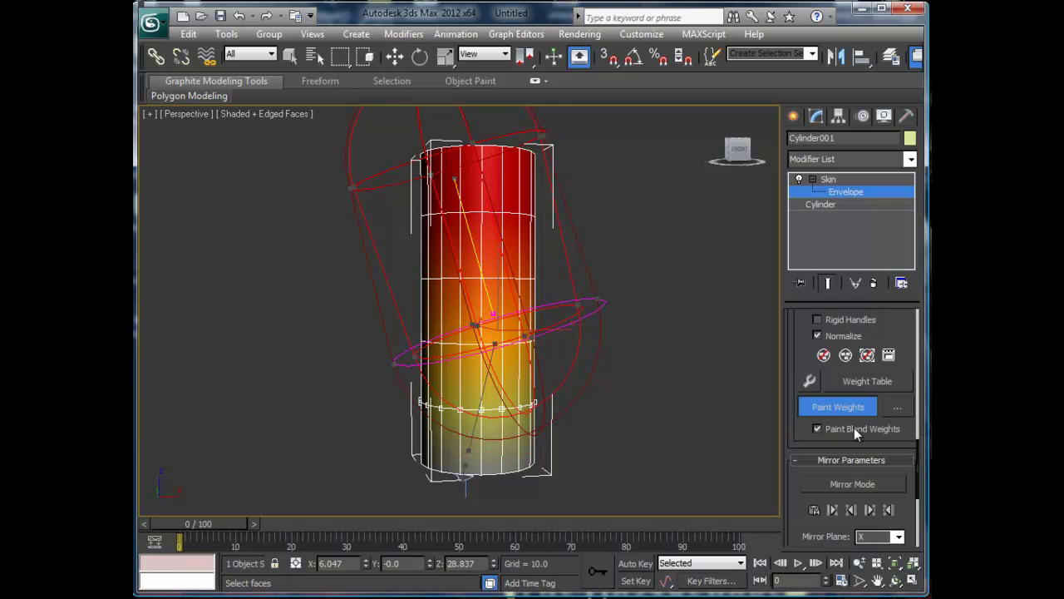
Step: Examine the brush strength, size and pressure settings in Painter Options and close them unchanged
click(897, 407)
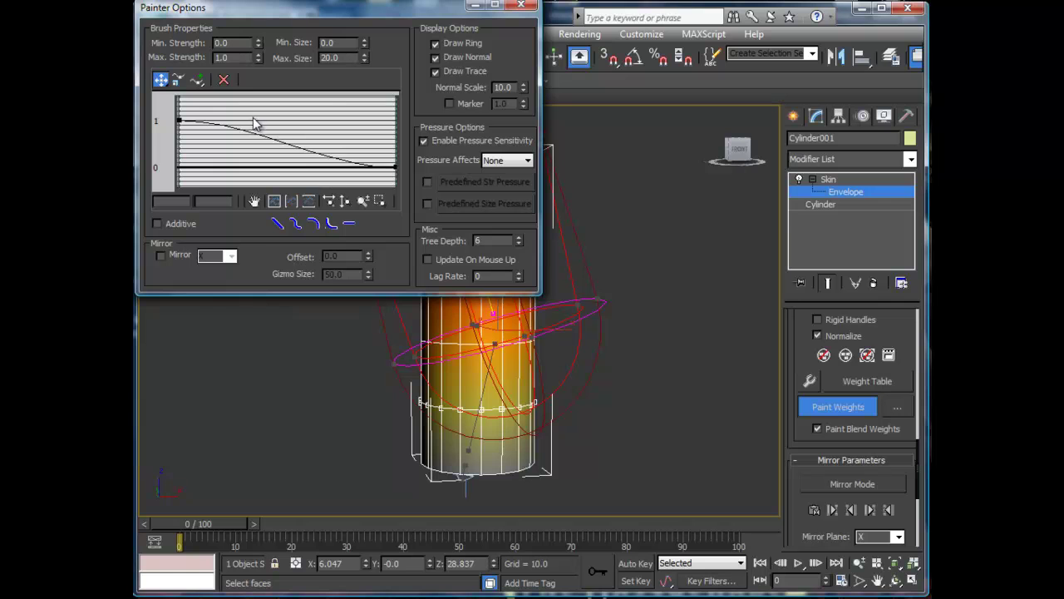
drag(299, 11, 316, 46)
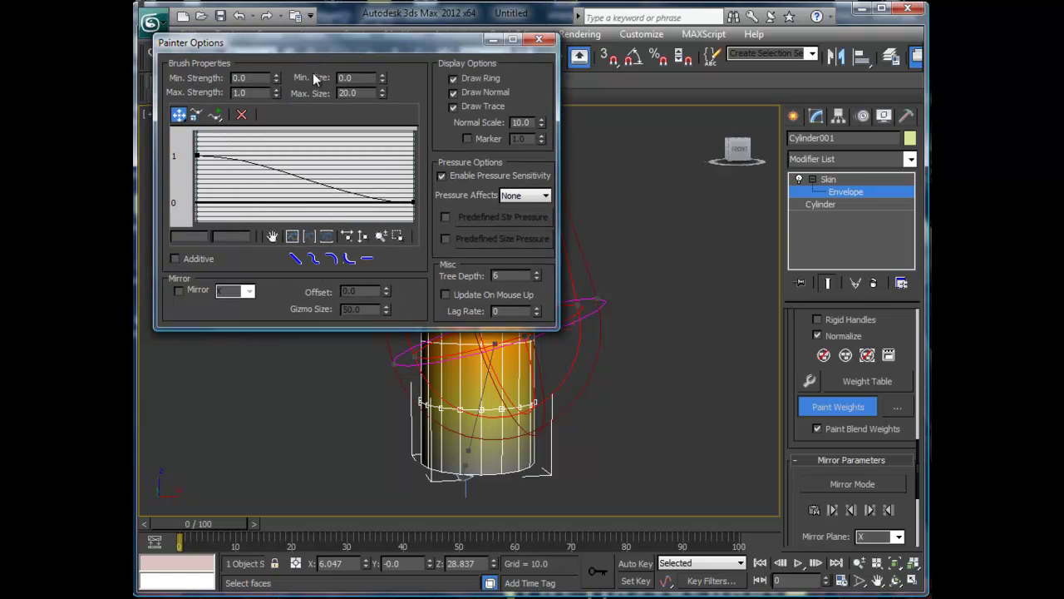
click(539, 39)
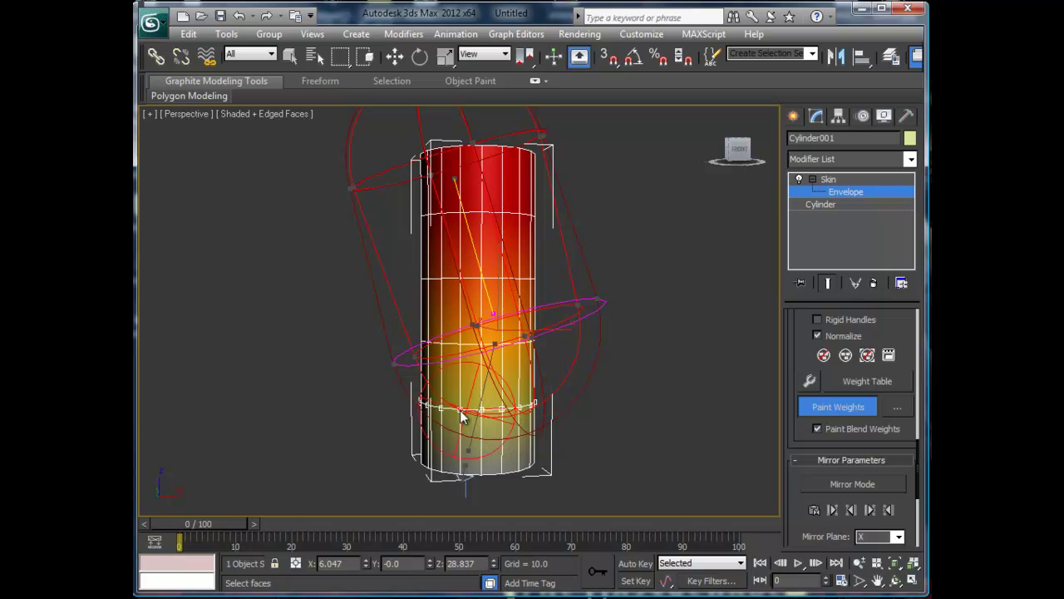
Step: Brush Bone001's weights over the cylinder's lower and middle areas with Paint Weights, and leave weight painting and envelope editing
alt+drag(600, 419, 492, 403)
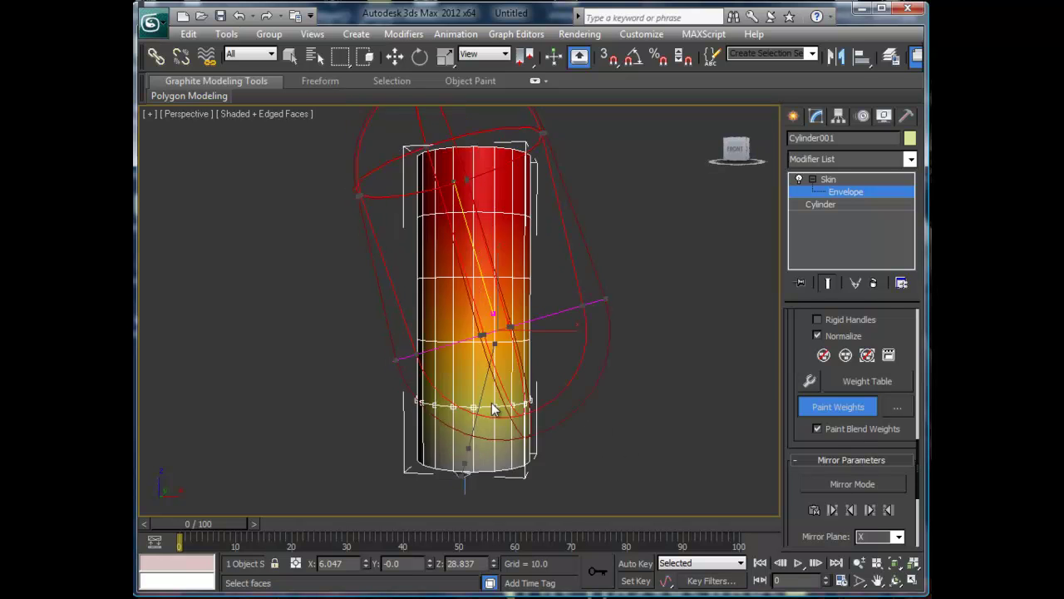
alt+middle_drag(491, 403, 438, 406)
mouse_move(518, 406)
mouse_down()
mouse_move(490, 445)
mouse_move(501, 459)
mouse_move(449, 464)
mouse_move(522, 463)
mouse_move(468, 468)
mouse_move(524, 462)
mouse_move(416, 453)
mouse_move(502, 452)
mouse_up()
alt+middle_drag(436, 409, 535, 361)
mouse_move(507, 422)
mouse_down()
mouse_move(440, 426)
mouse_move(527, 424)
mouse_up()
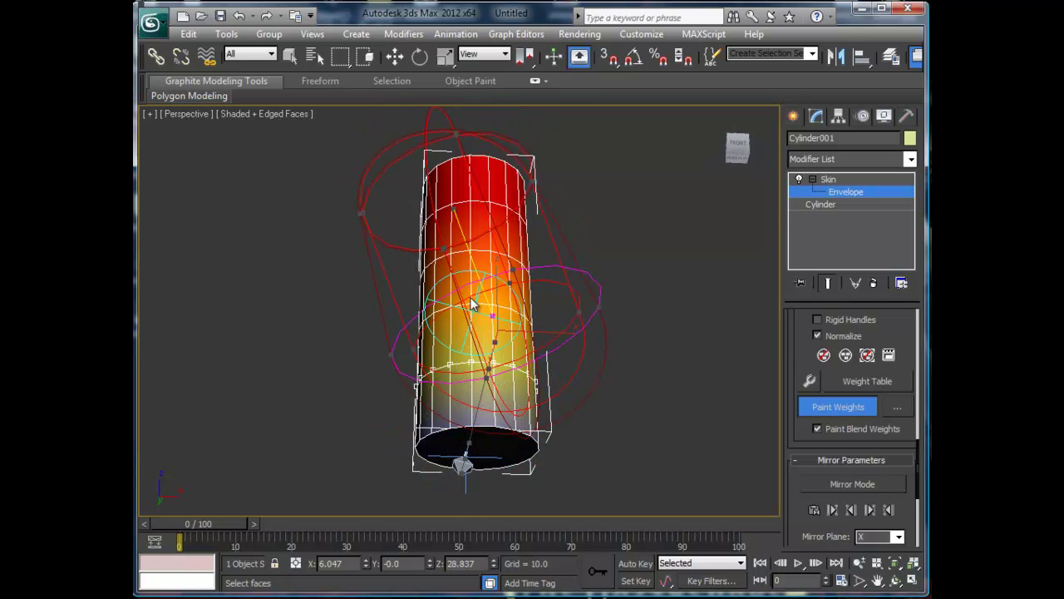
alt+middle_drag(482, 278, 428, 305)
click(827, 408)
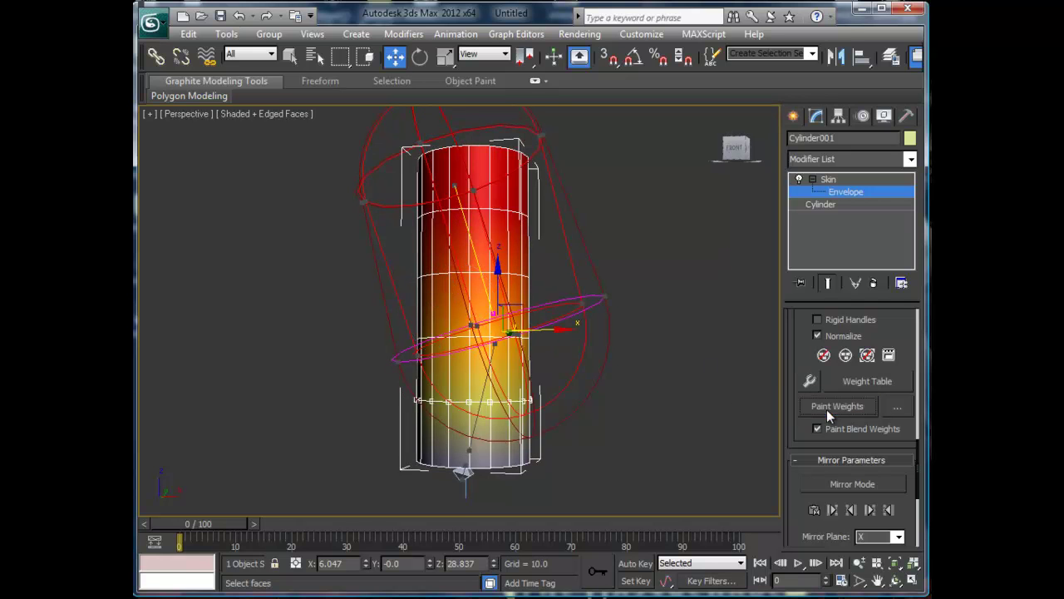
scroll(558, 256, down, 4)
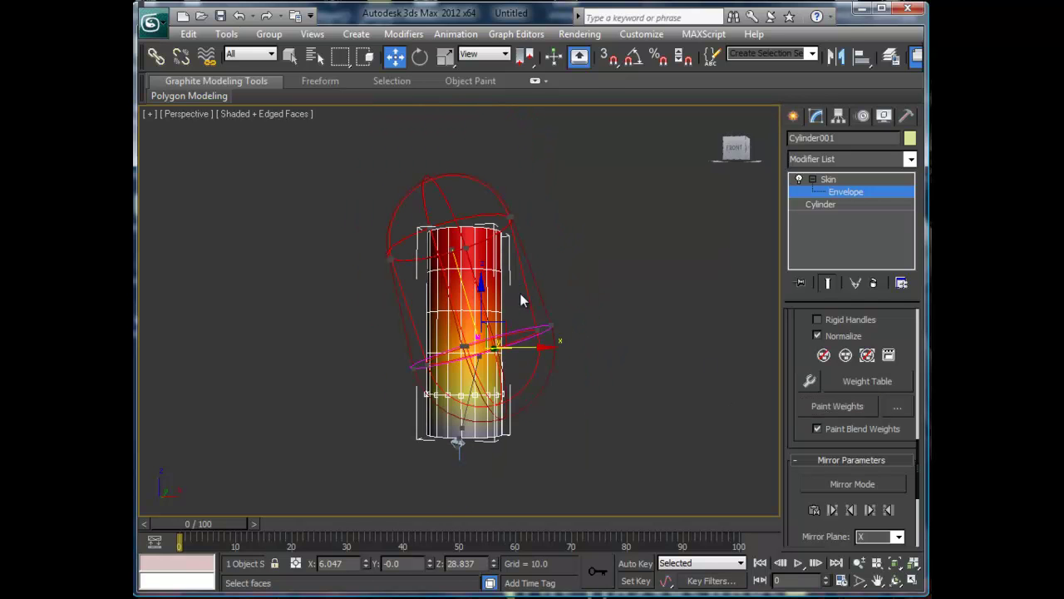
click(837, 192)
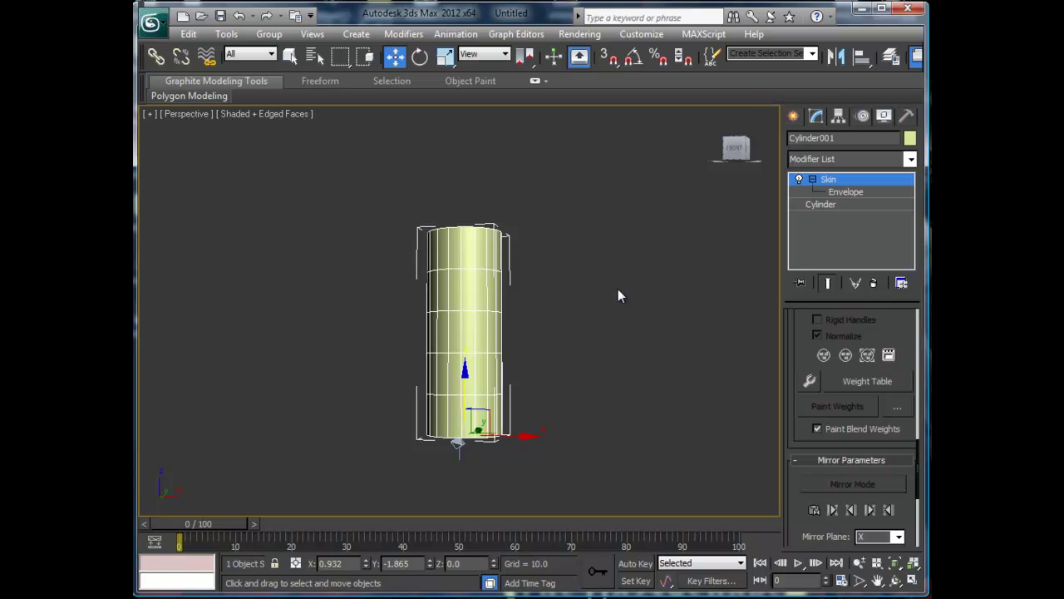
Step: Look up the Physique modifier among the available modifiers without applying it, and examine the skinned cylinder from above
click(910, 159)
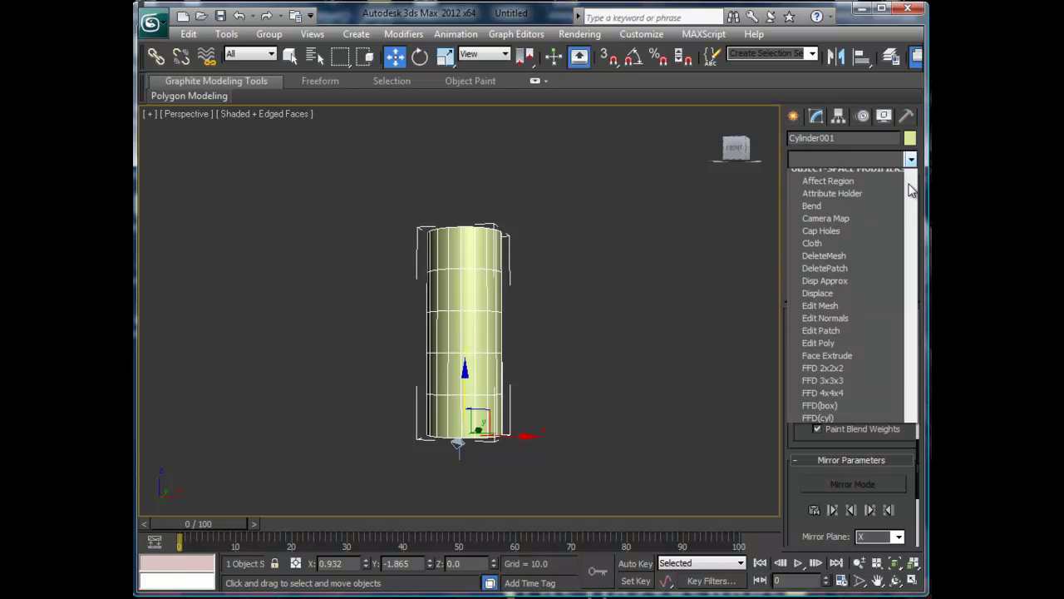
drag(912, 207, 924, 490)
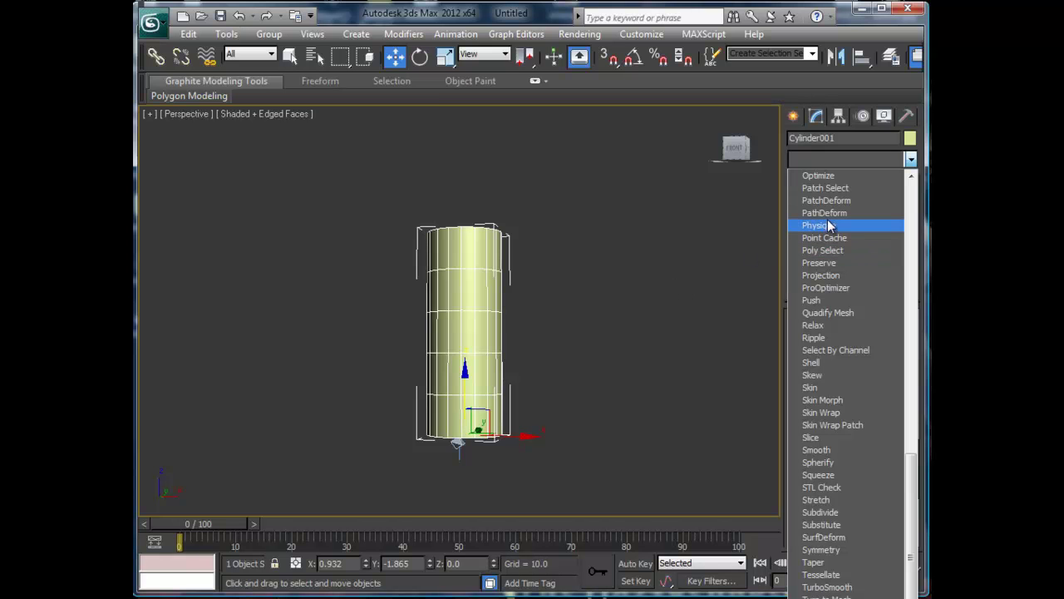
click(559, 288)
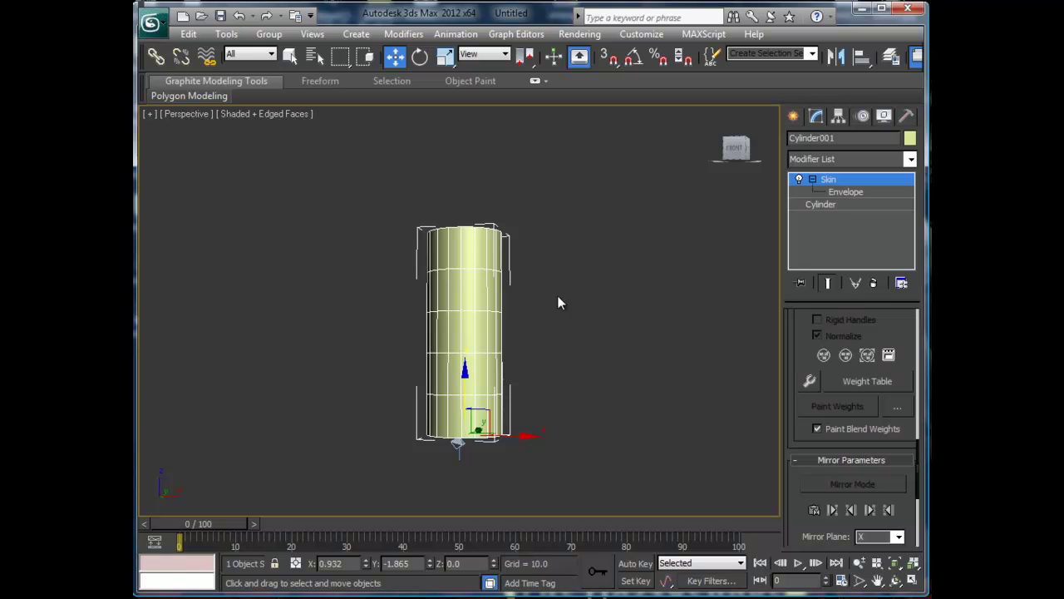
alt+middle_drag(479, 372, 415, 400)
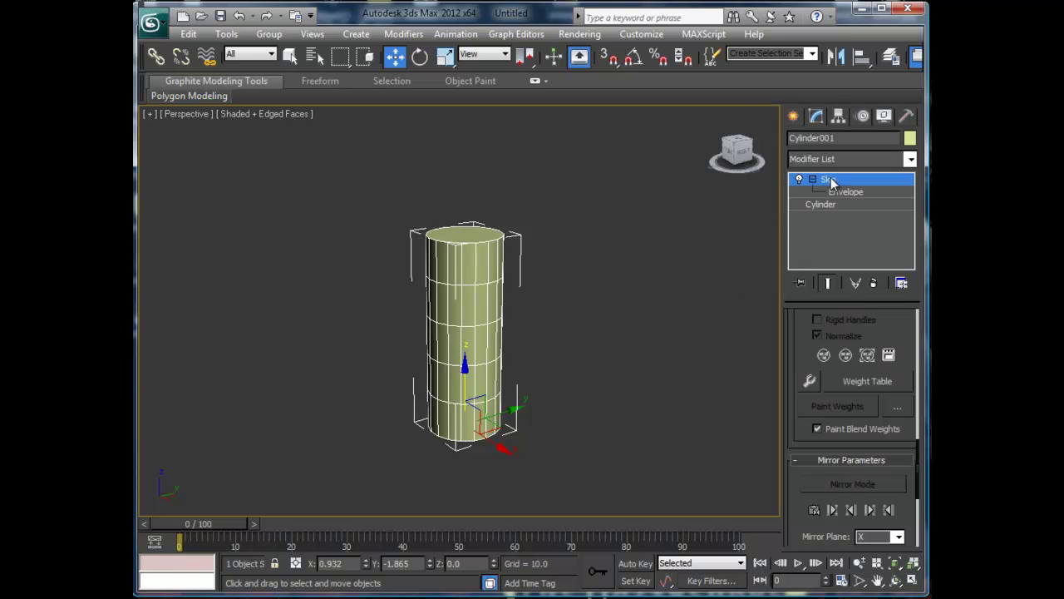